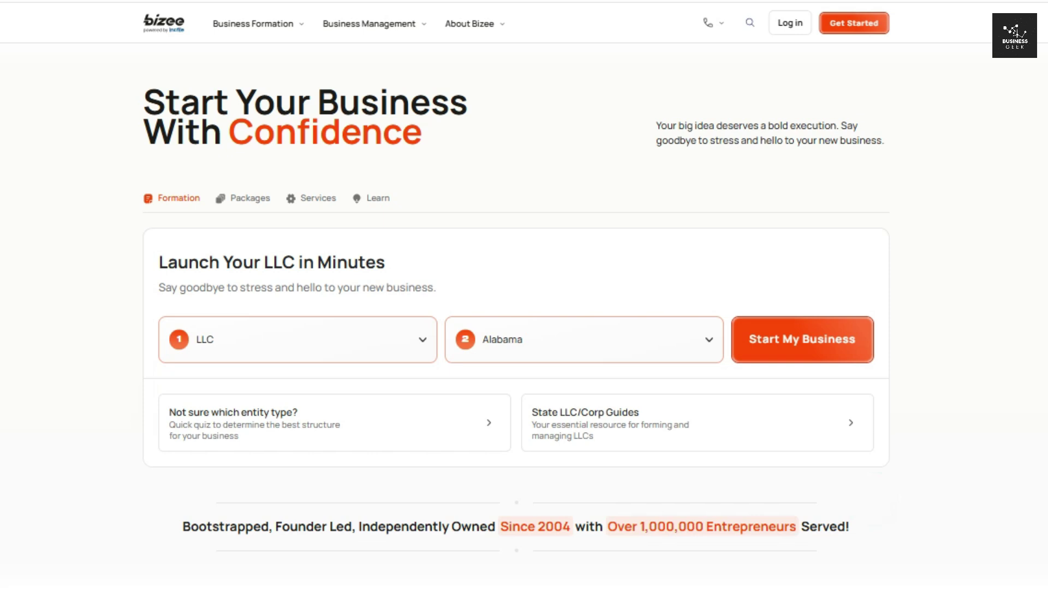
- Browse the Start and Grow topics in the homepage planning cards
{"action": "scroll", "coordinate": [516, 317], "scroll_direction": "up", "scroll_amount": 3}
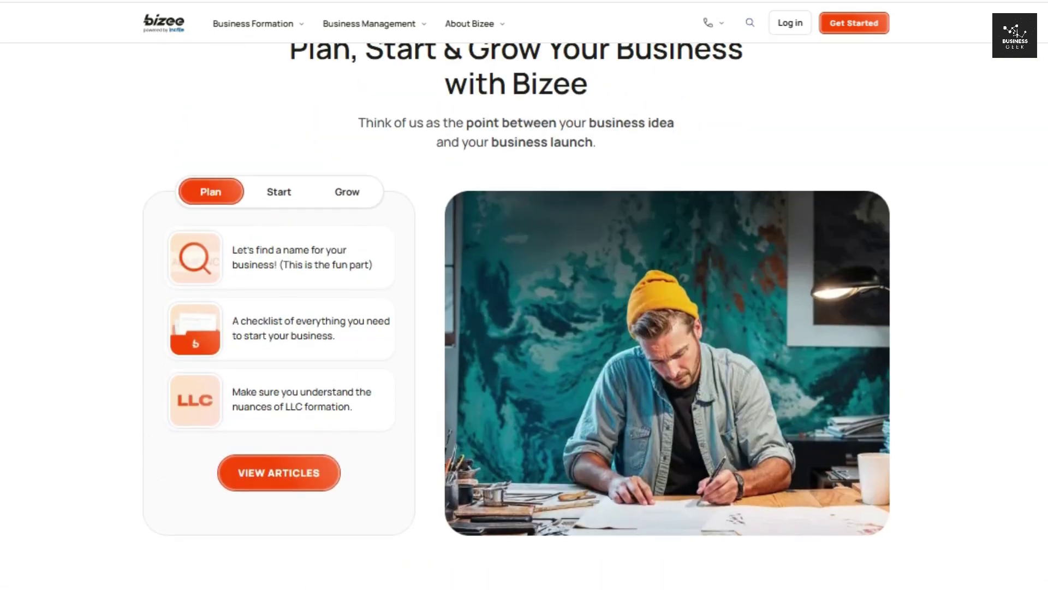
{"action": "scroll", "coordinate": [517, 316], "scroll_direction": "up", "scroll_amount": 1}
{"action": "left_click", "coordinate": [273, 236]}
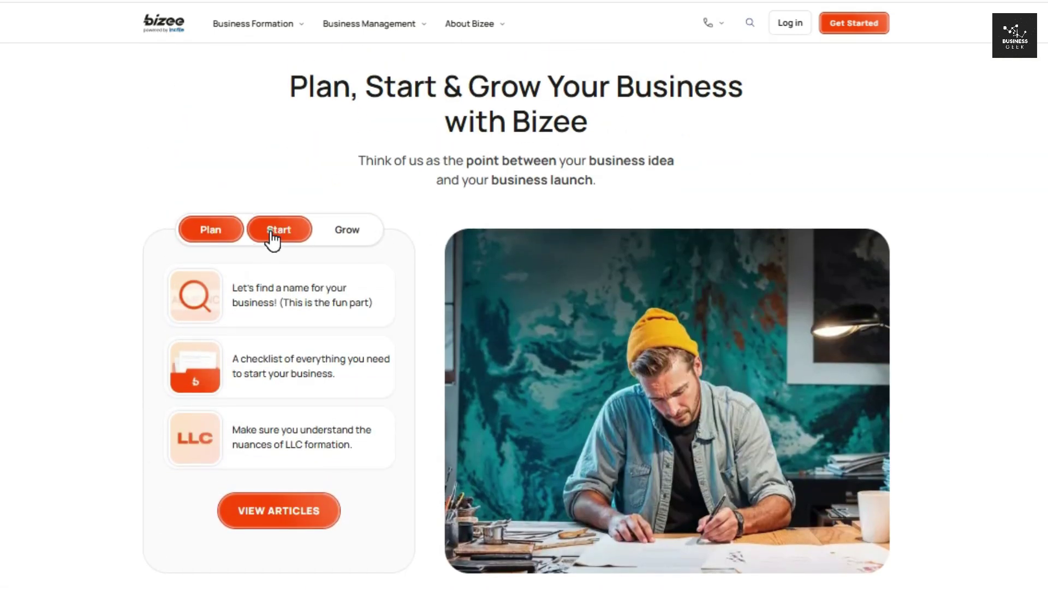
{"action": "left_click", "coordinate": [360, 235]}
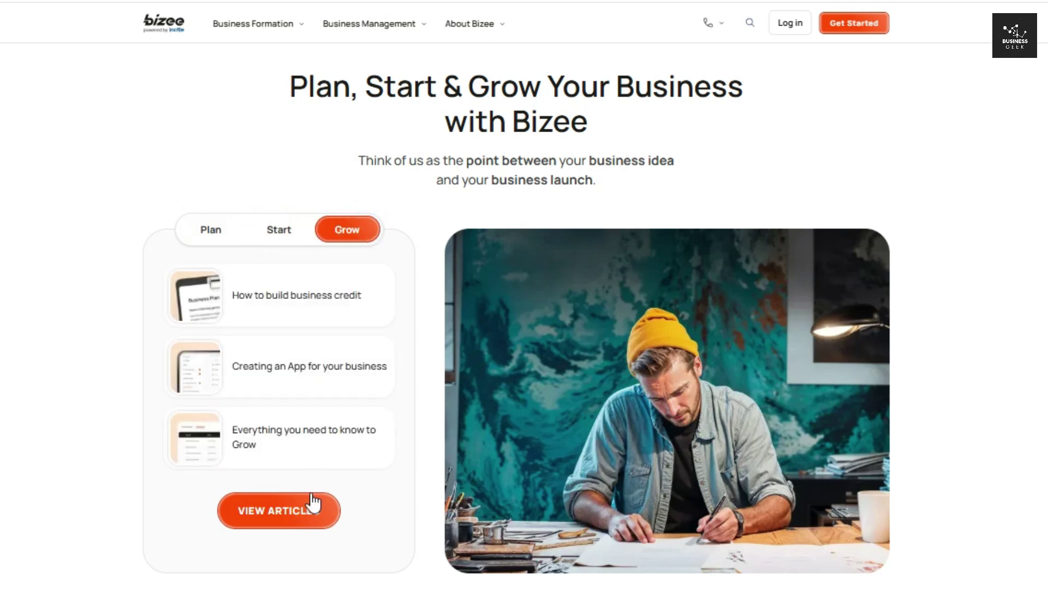
- Compare the S-Corp, C-Corp and Non-Profit entity details, then return to LLC
{"action": "scroll", "coordinate": [517, 317], "scroll_direction": "down", "scroll_amount": 12}
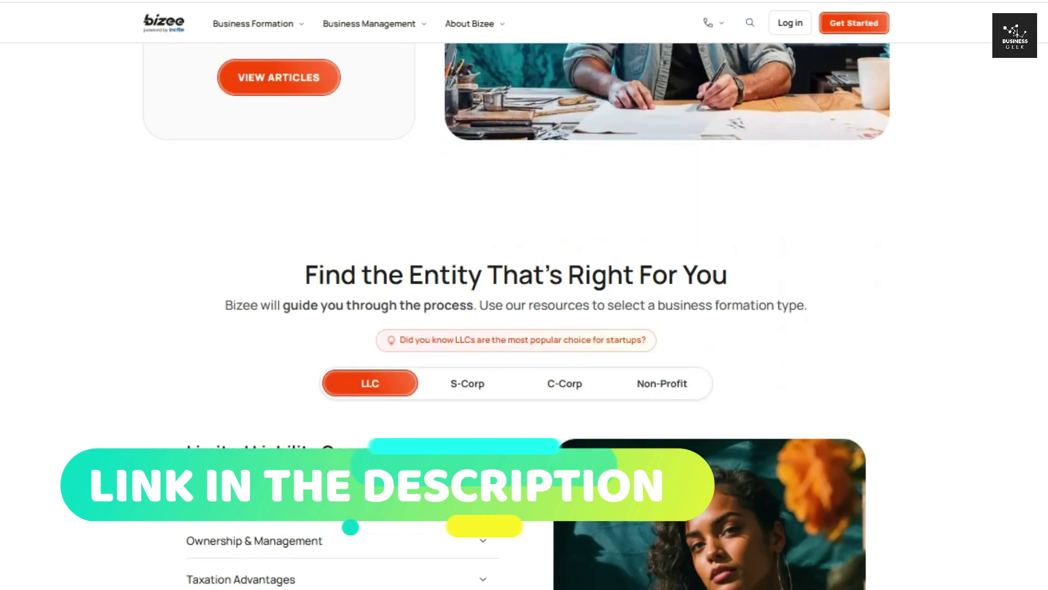
{"action": "scroll", "coordinate": [458, 276], "scroll_direction": "down", "scroll_amount": 2}
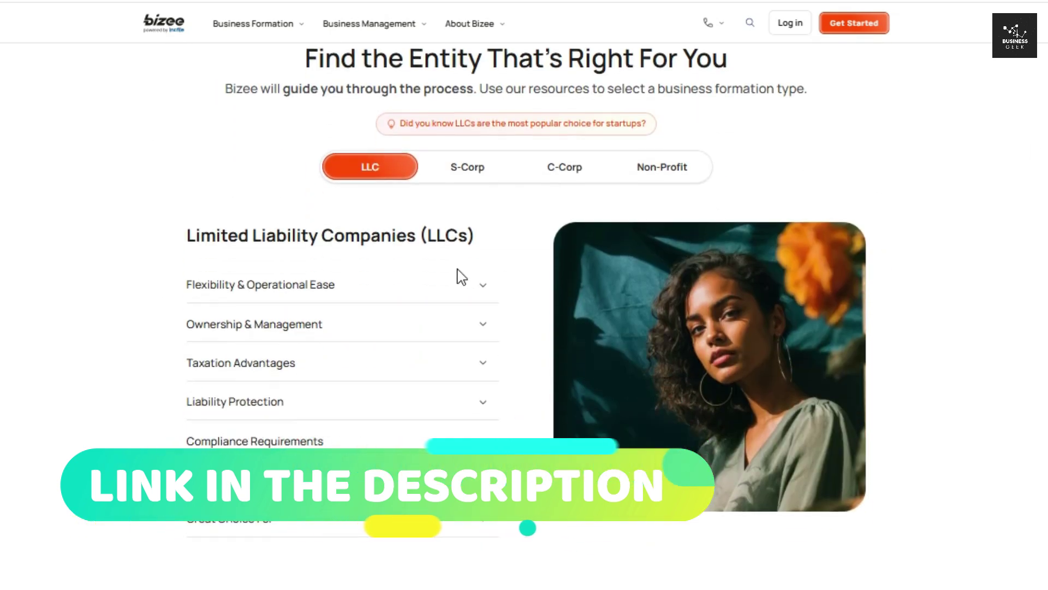
{"action": "left_click", "coordinate": [464, 179]}
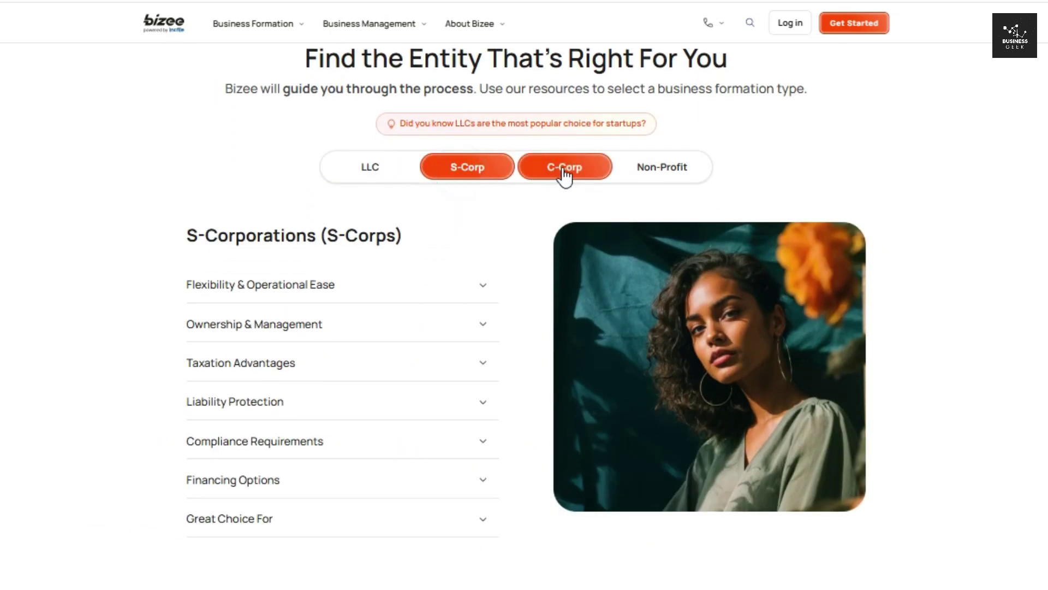
{"action": "left_click", "coordinate": [564, 169]}
{"action": "left_click", "coordinate": [669, 174]}
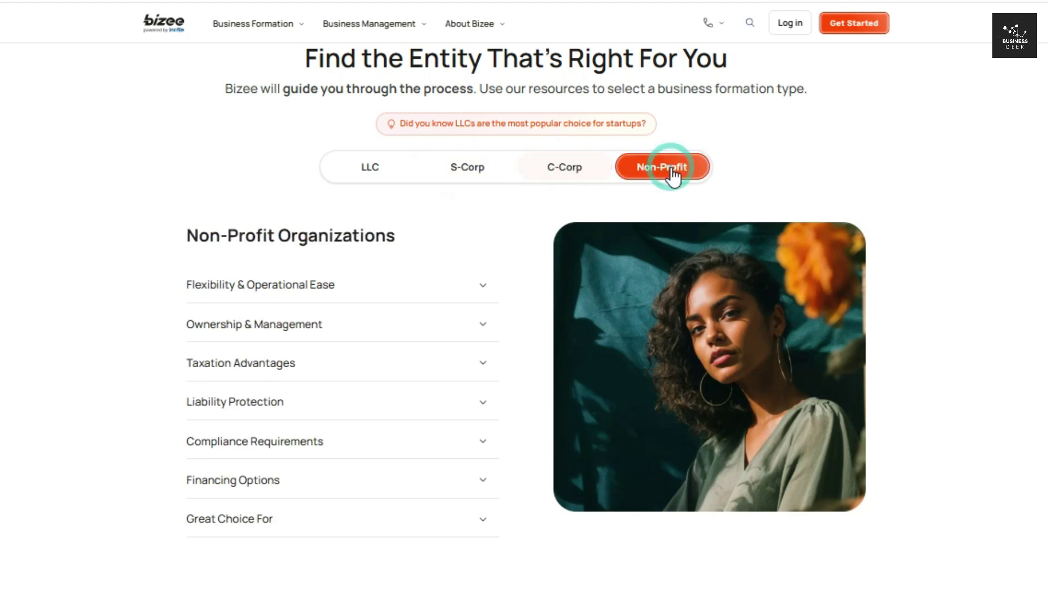
{"action": "left_click", "coordinate": [385, 182]}
{"action": "scroll", "coordinate": [516, 295], "scroll_direction": "down", "scroll_amount": 10}
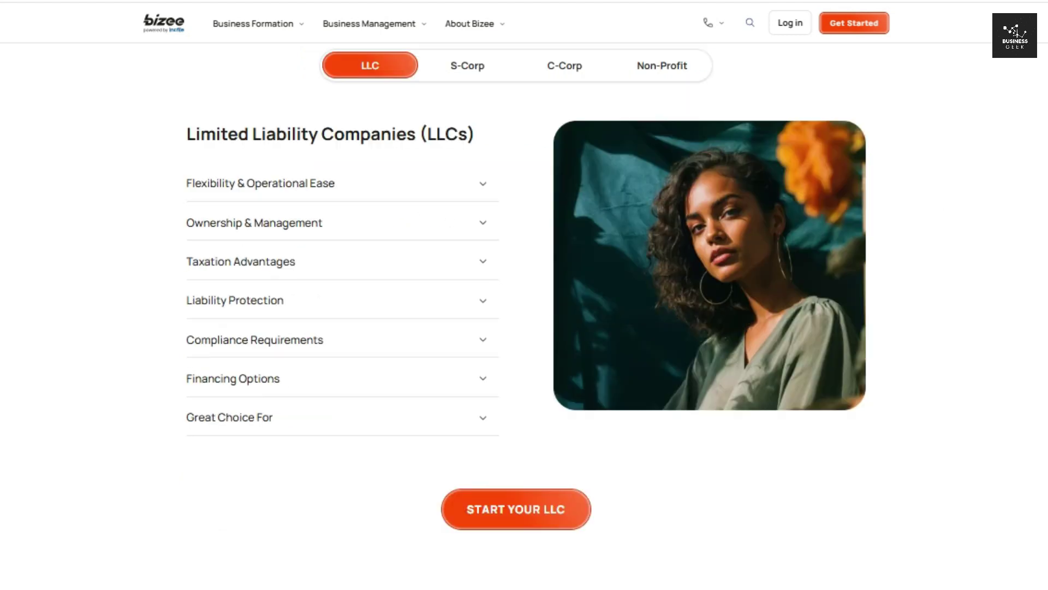
- Check the Basic package price, then bring up the entity type list on the launch form
{"action": "left_click_drag", "start_coordinate": [214, 334], "coordinate": [298, 355]}
{"action": "left_click", "coordinate": [1022, 350]}
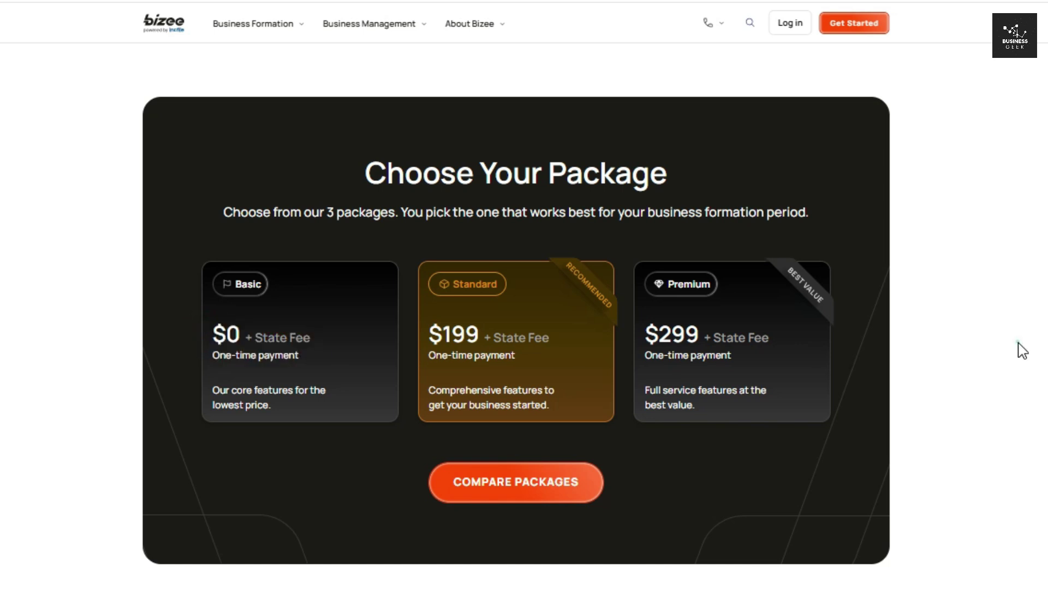
{"action": "scroll", "coordinate": [660, 350], "scroll_direction": "up", "scroll_amount": 10}
{"action": "left_click", "coordinate": [419, 341]}
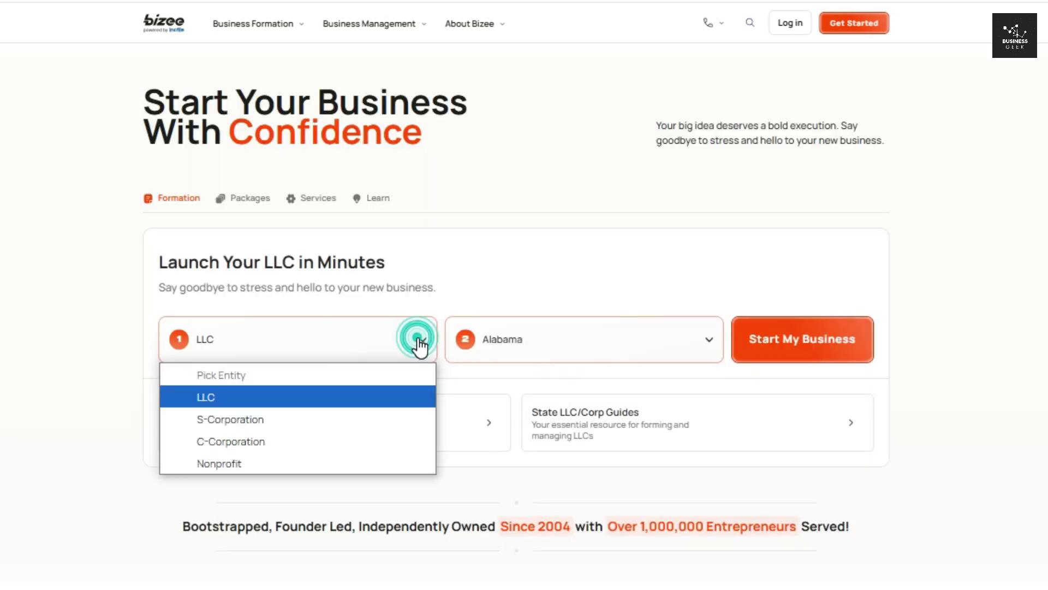
- Keep LLC as the entity and Alabama as the state, and start the business order
{"action": "left_click", "coordinate": [317, 401]}
{"action": "left_click", "coordinate": [708, 343]}
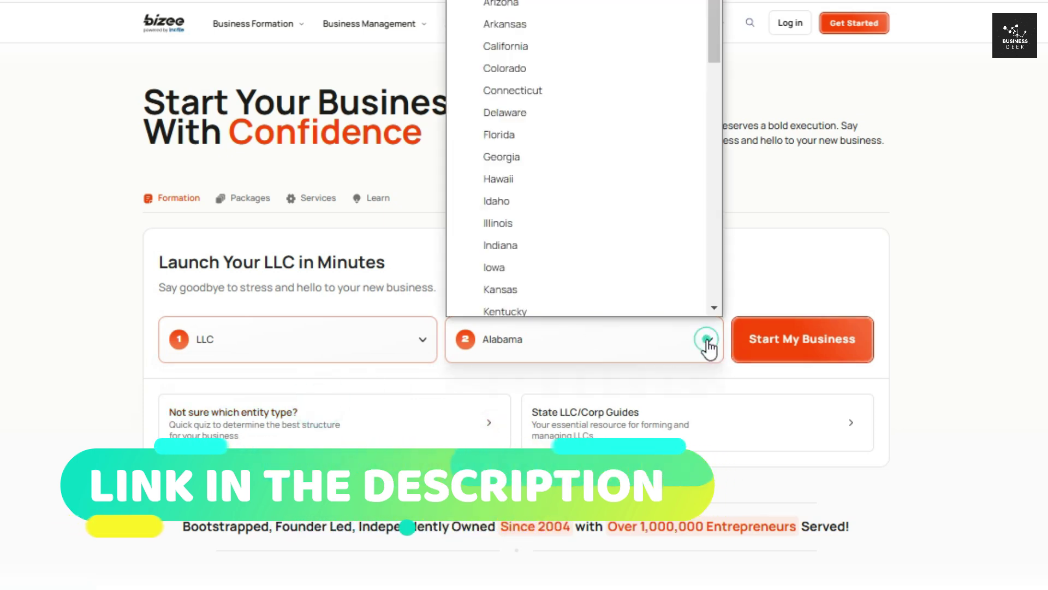
{"action": "key", "text": "Escape"}
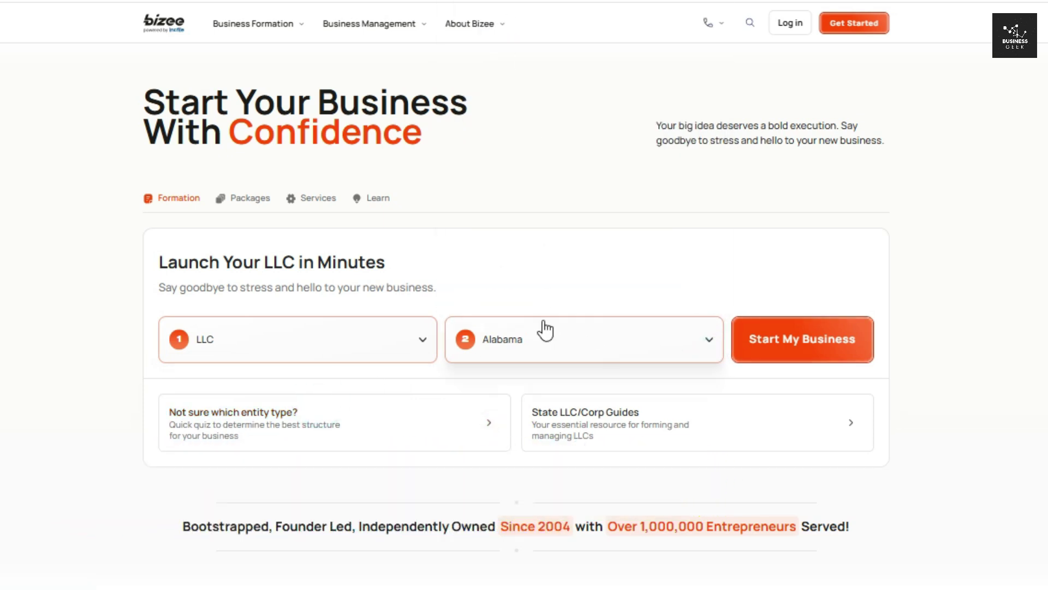
{"action": "left_click", "coordinate": [821, 342]}
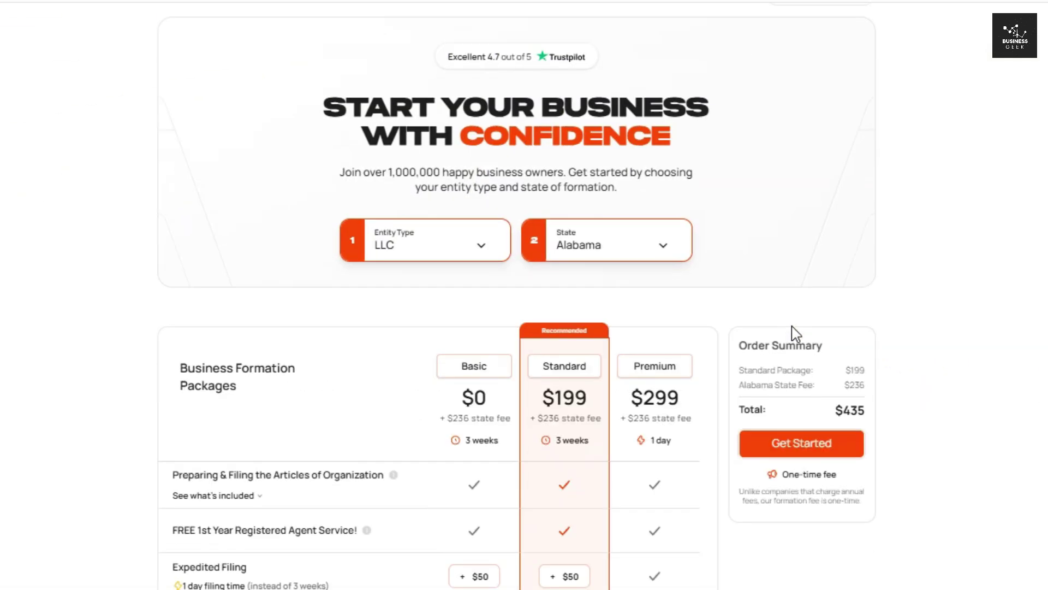
- Compare Basic, Standard and Premium totals, then settle on Basic at $0 plus the $236 state fee
{"action": "scroll", "coordinate": [793, 333], "scroll_direction": "down", "scroll_amount": 5}
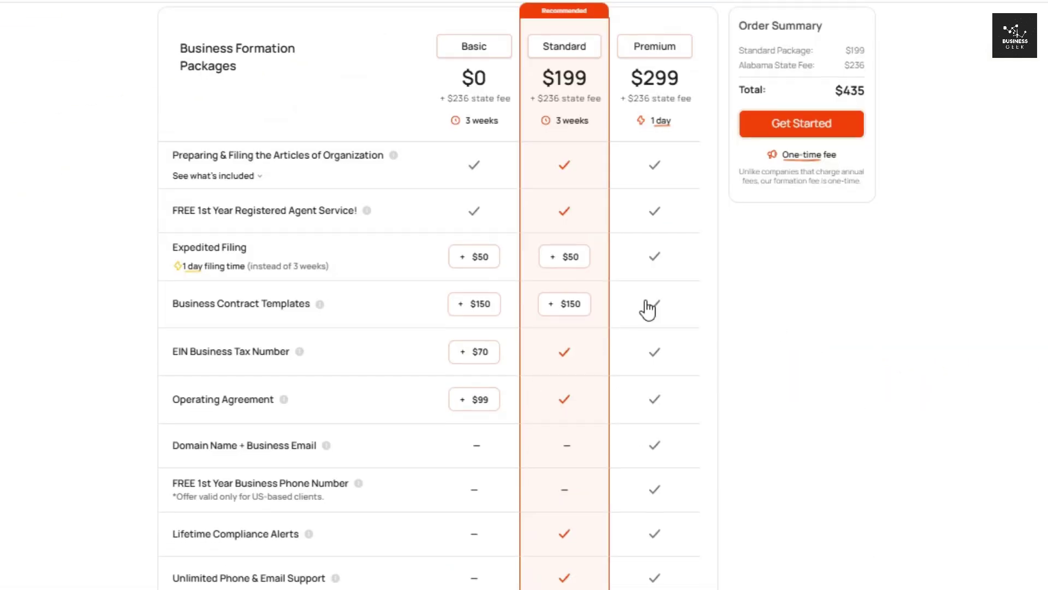
{"action": "left_click", "coordinate": [466, 73]}
{"action": "left_click", "coordinate": [552, 74]}
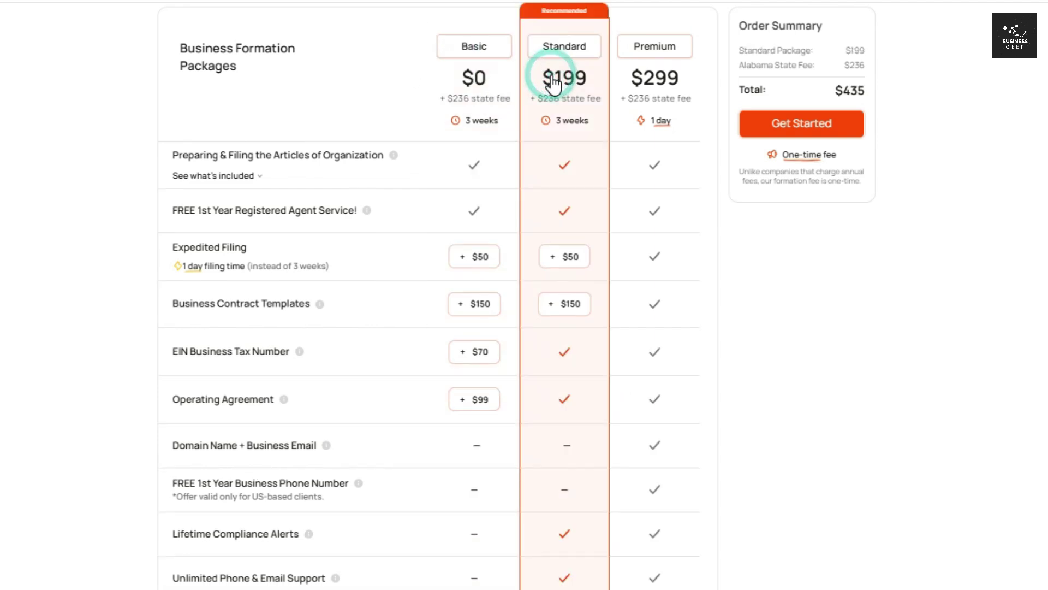
{"action": "left_click", "coordinate": [642, 100]}
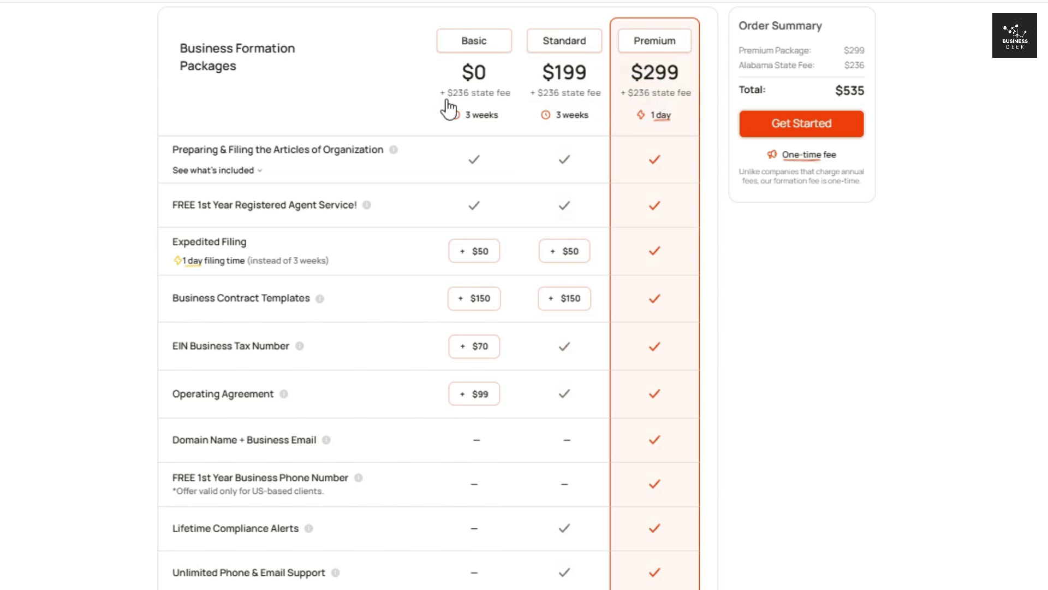
{"action": "left_click_drag", "start_coordinate": [446, 94], "coordinate": [495, 105]}
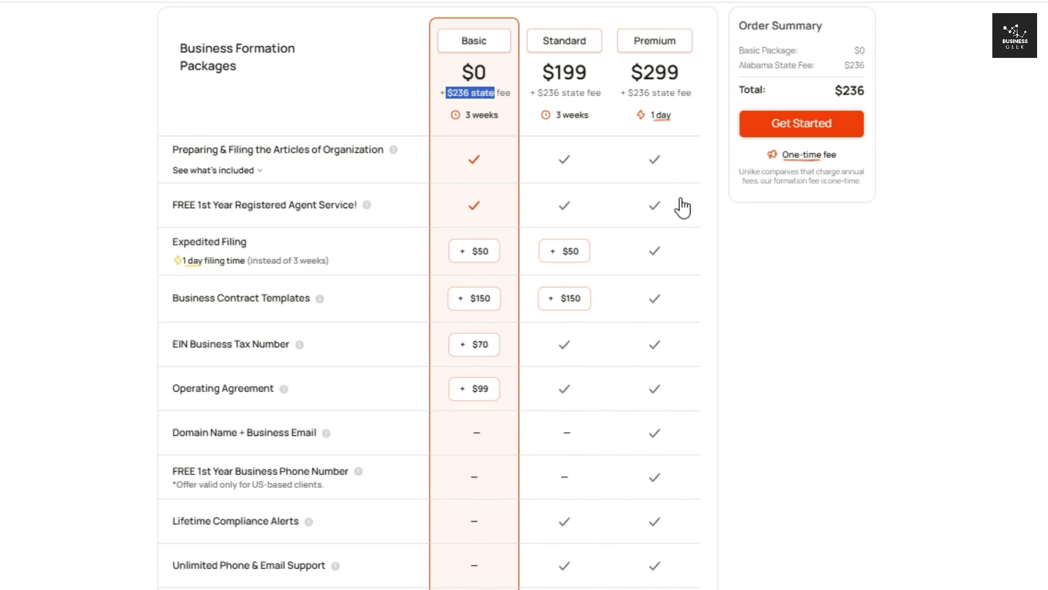
{"action": "left_click", "coordinate": [91, 162]}
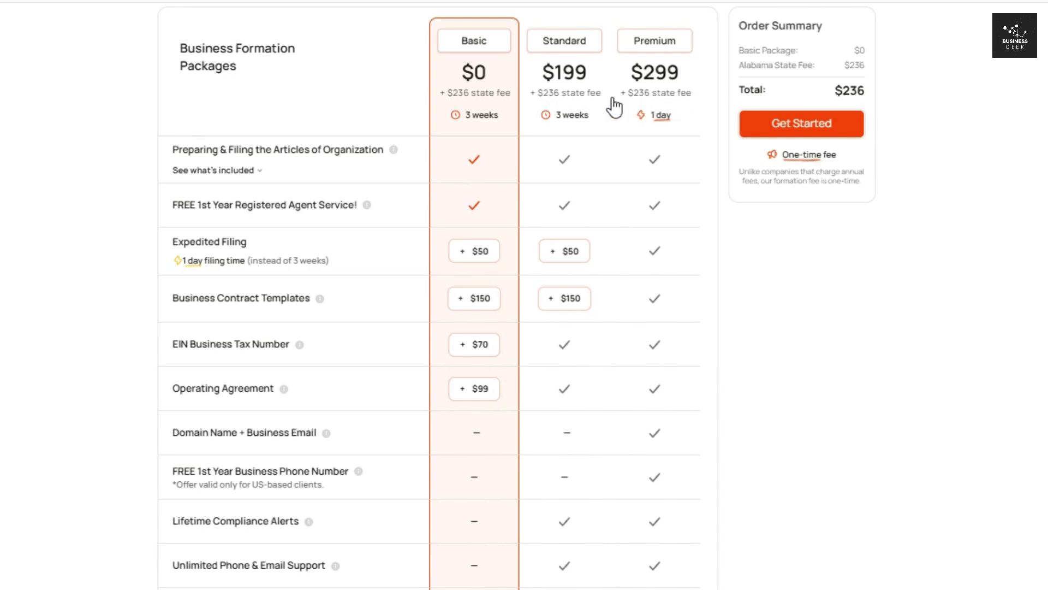
{"action": "left_click", "coordinate": [464, 89]}
{"action": "left_click", "coordinate": [588, 100]}
{"action": "left_click", "coordinate": [647, 98]}
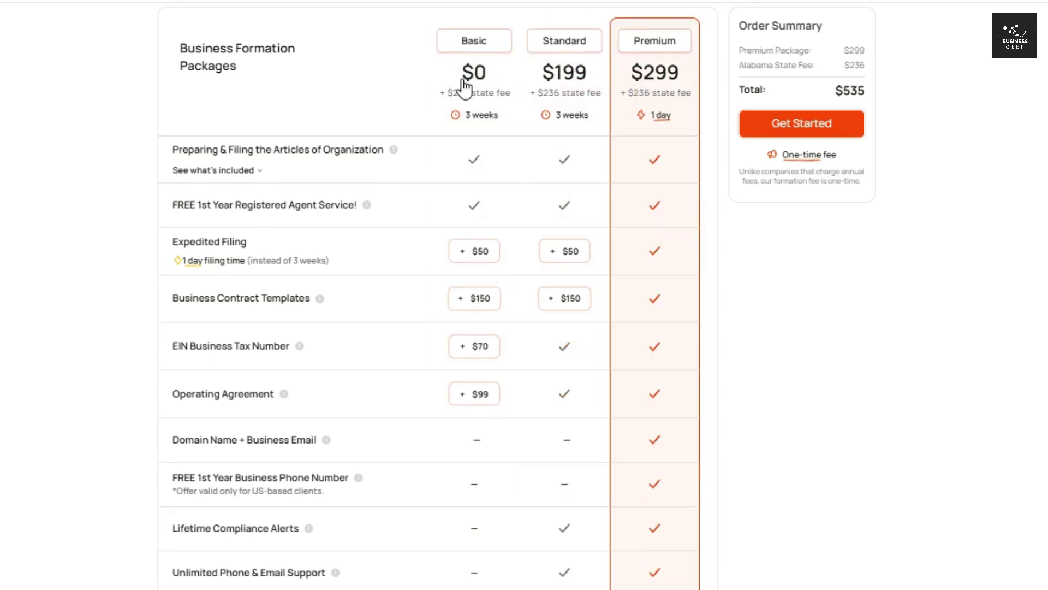
{"action": "left_click", "coordinate": [486, 107]}
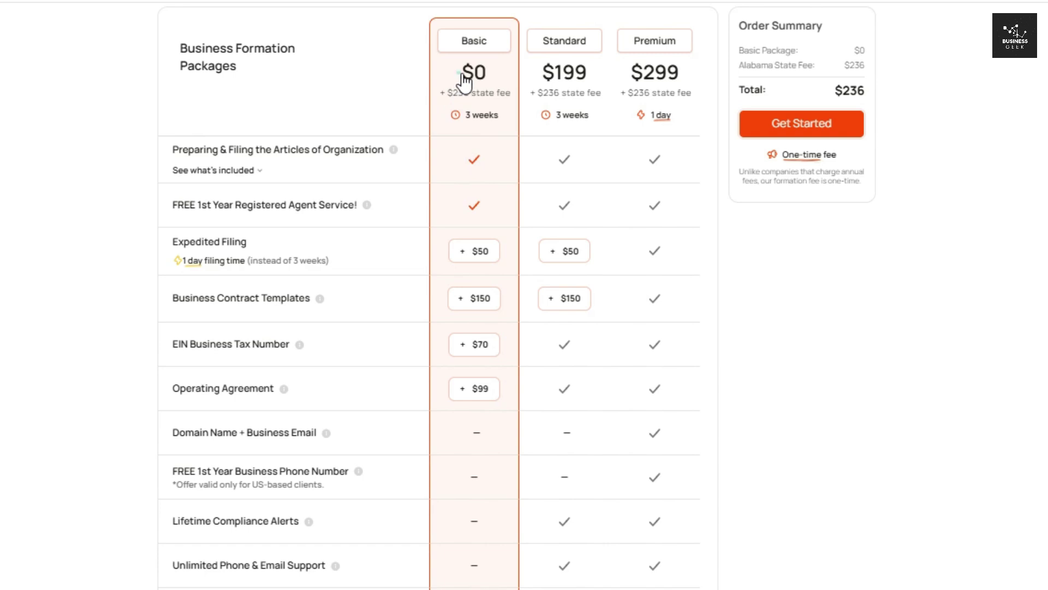
{"action": "left_click_drag", "start_coordinate": [463, 71], "coordinate": [493, 82]}
{"action": "left_click", "coordinate": [461, 93]}
{"action": "left_click_drag", "start_coordinate": [446, 96], "coordinate": [511, 108]}
{"action": "left_click", "coordinate": [494, 130]}
{"action": "left_click_drag", "start_coordinate": [159, 148], "coordinate": [366, 153]}
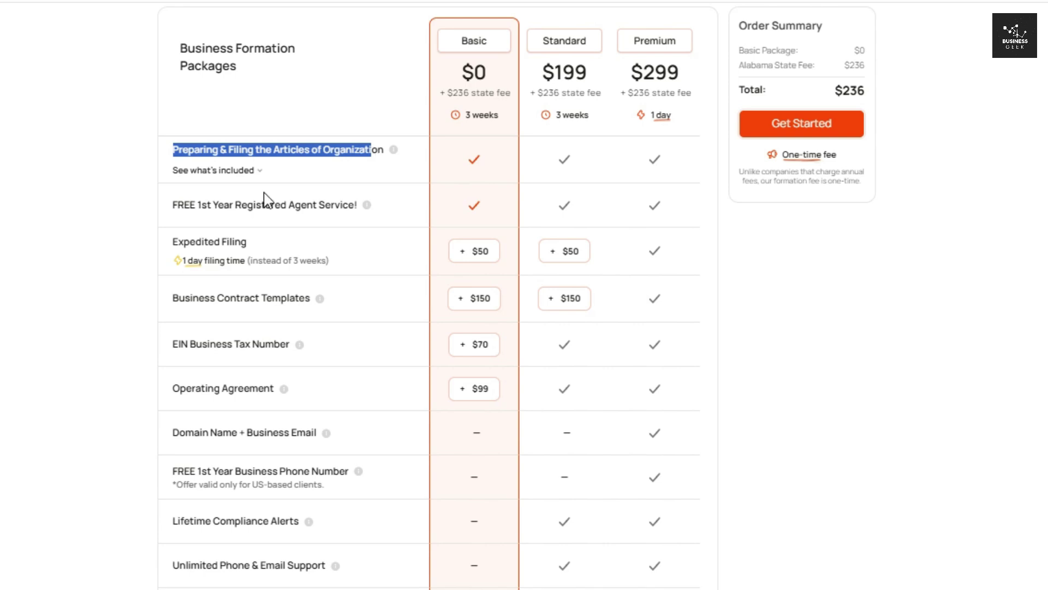
{"action": "left_click_drag", "start_coordinate": [163, 207], "coordinate": [350, 208]}
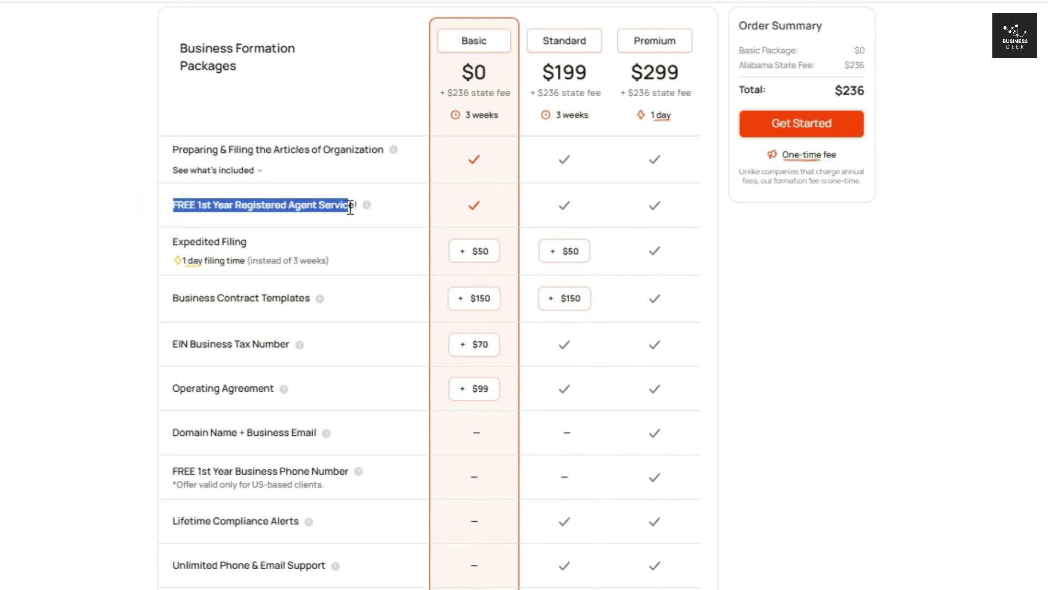
{"action": "scroll", "coordinate": [370, 288], "scroll_direction": "down", "scroll_amount": 6}
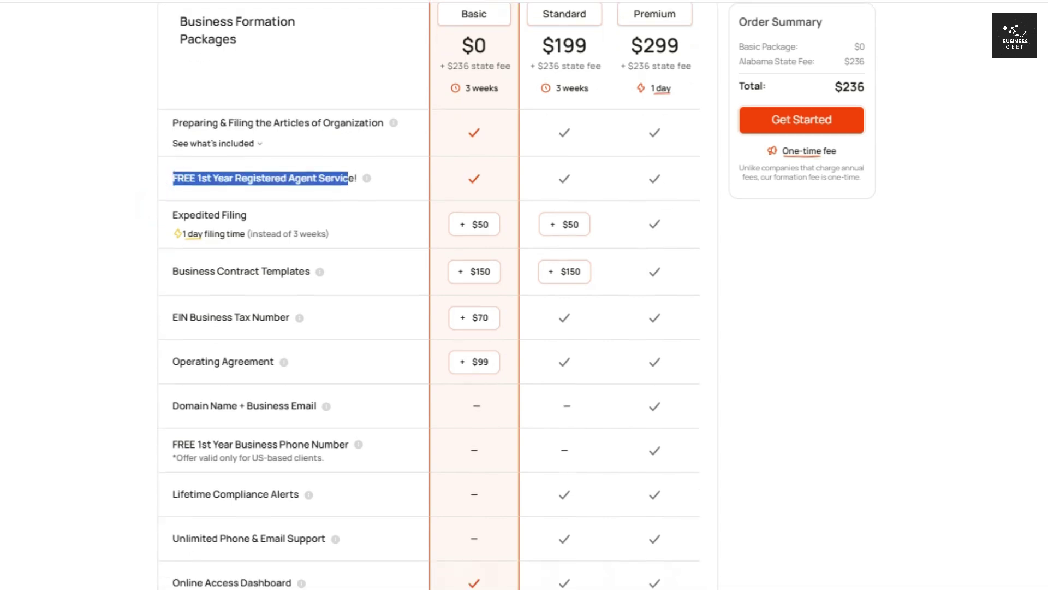
{"action": "left_click_drag", "start_coordinate": [174, 234], "coordinate": [299, 246]}
{"action": "left_click_drag", "start_coordinate": [174, 277], "coordinate": [307, 279]}
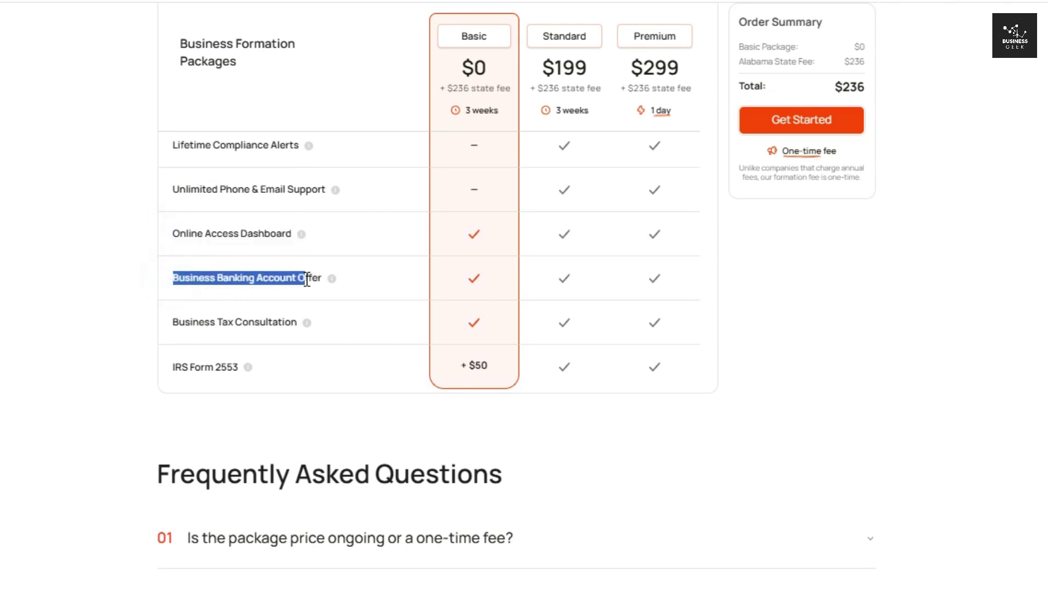
{"action": "left_click_drag", "start_coordinate": [174, 322], "coordinate": [289, 322]}
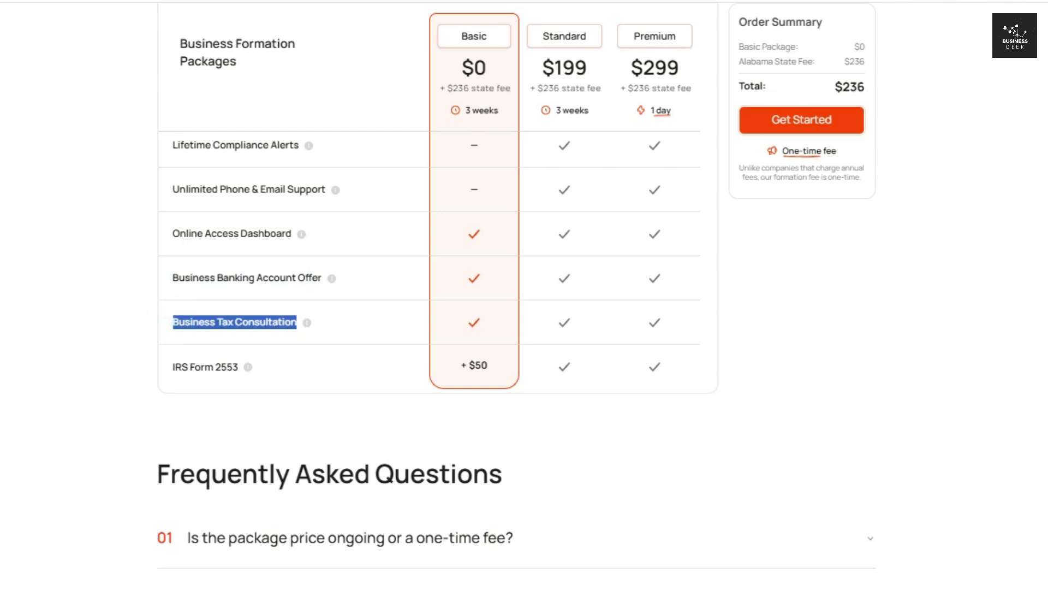
{"action": "scroll", "coordinate": [665, 295], "scroll_direction": "up", "scroll_amount": 8}
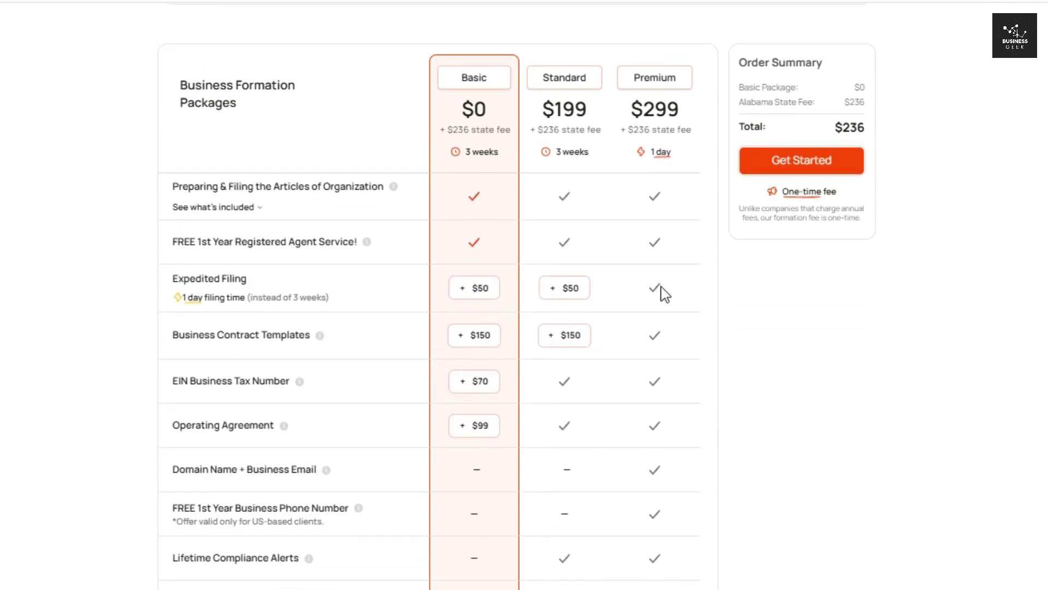
- Highlight the free registered agent feature in the package comparison table
{"action": "left_click", "coordinate": [208, 242]}
{"action": "left_click", "coordinate": [164, 240]}
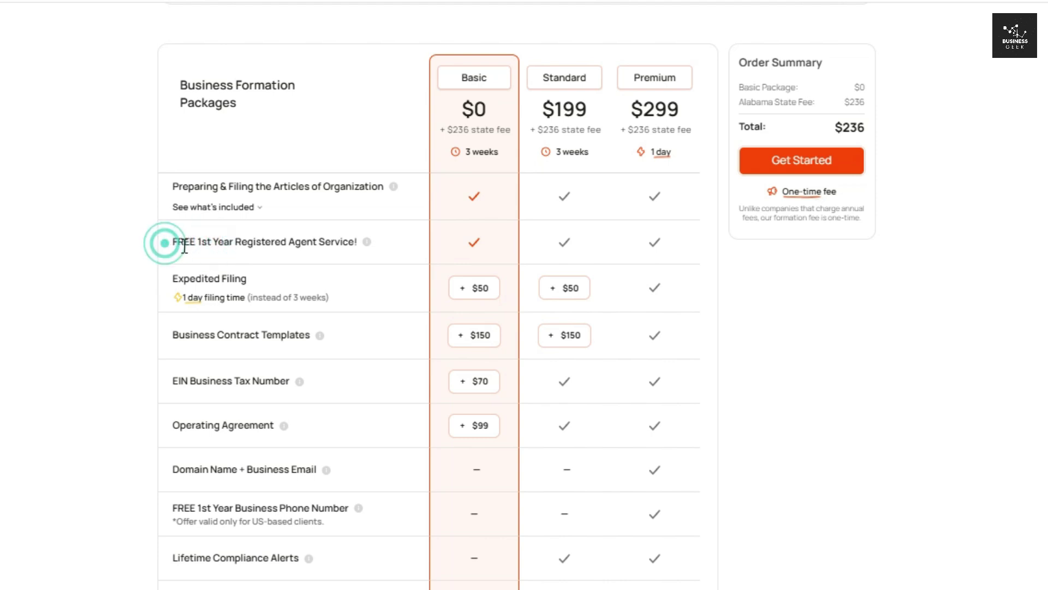
{"action": "left_click_drag", "start_coordinate": [213, 245], "coordinate": [350, 247]}
{"action": "left_click", "coordinate": [117, 238]}
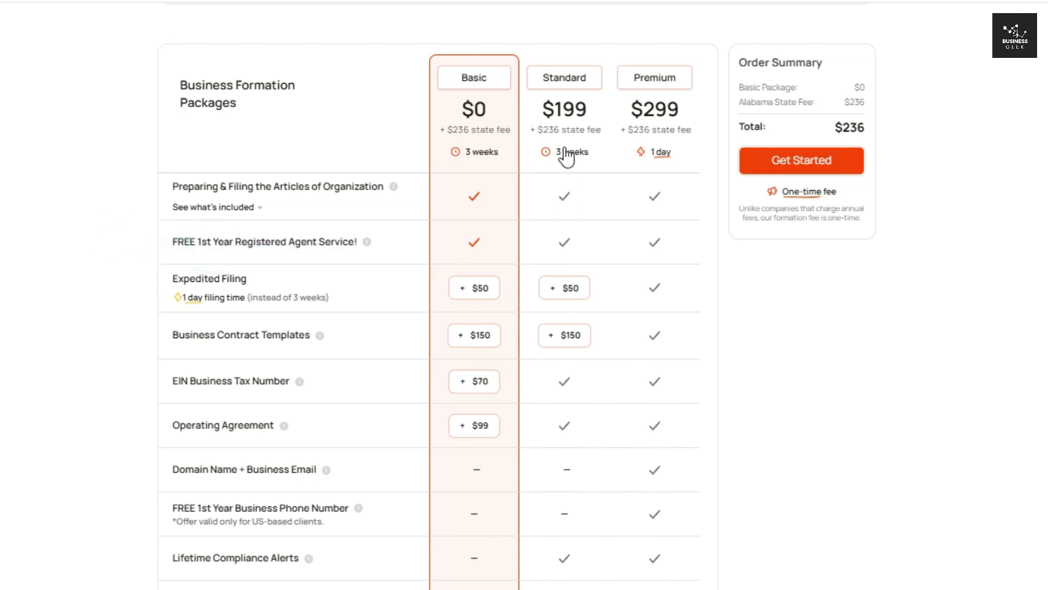
- Select the Standard package at $199 and scroll through its included features
{"action": "left_click", "coordinate": [564, 125]}
{"action": "left_click_drag", "start_coordinate": [543, 121], "coordinate": [592, 124]}
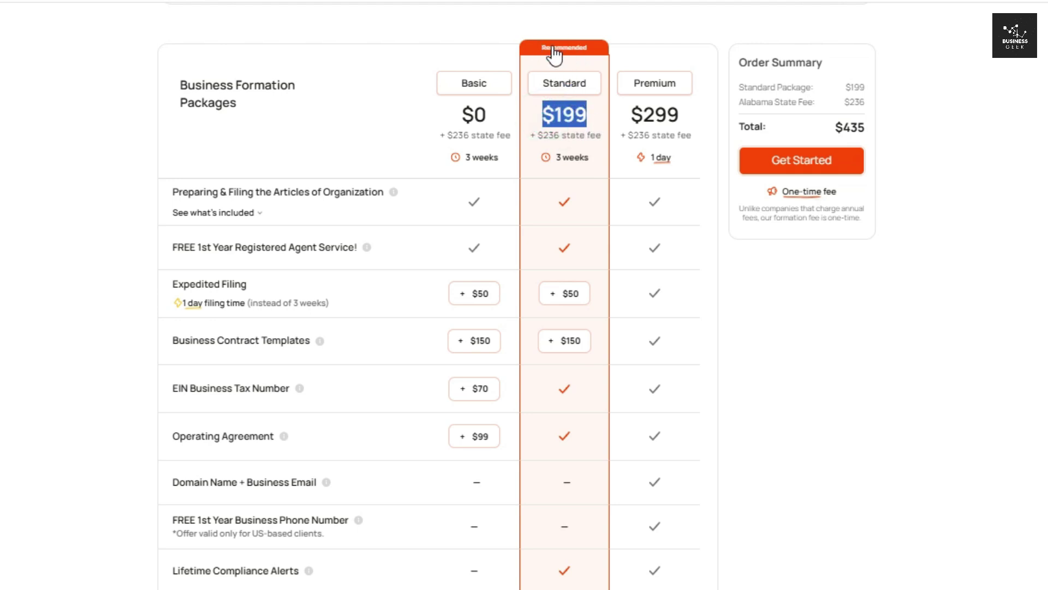
{"action": "left_click", "coordinate": [572, 114]}
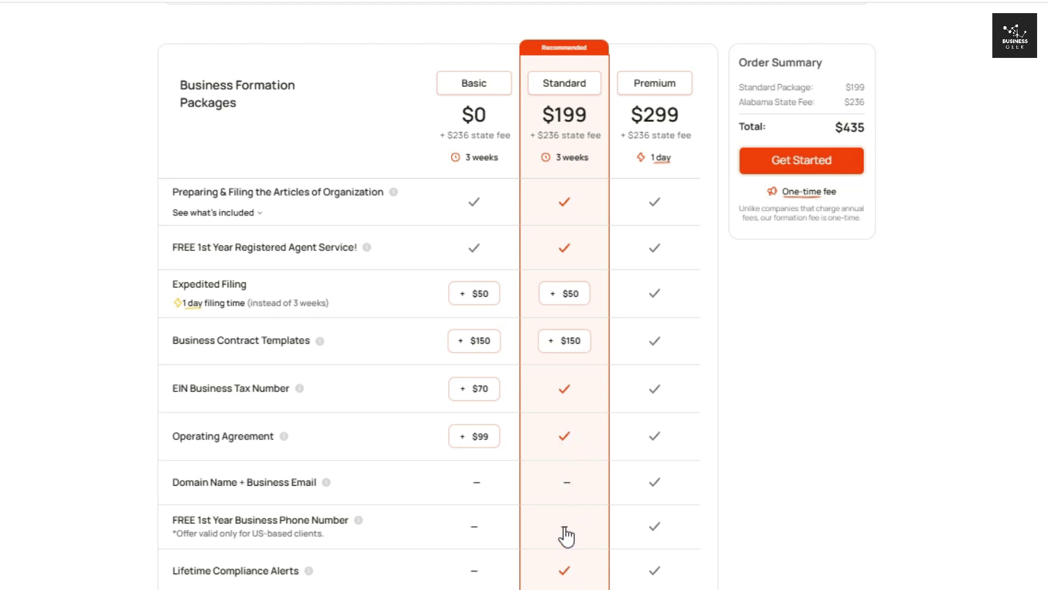
{"action": "scroll", "coordinate": [437, 327], "scroll_direction": "down", "scroll_amount": 5}
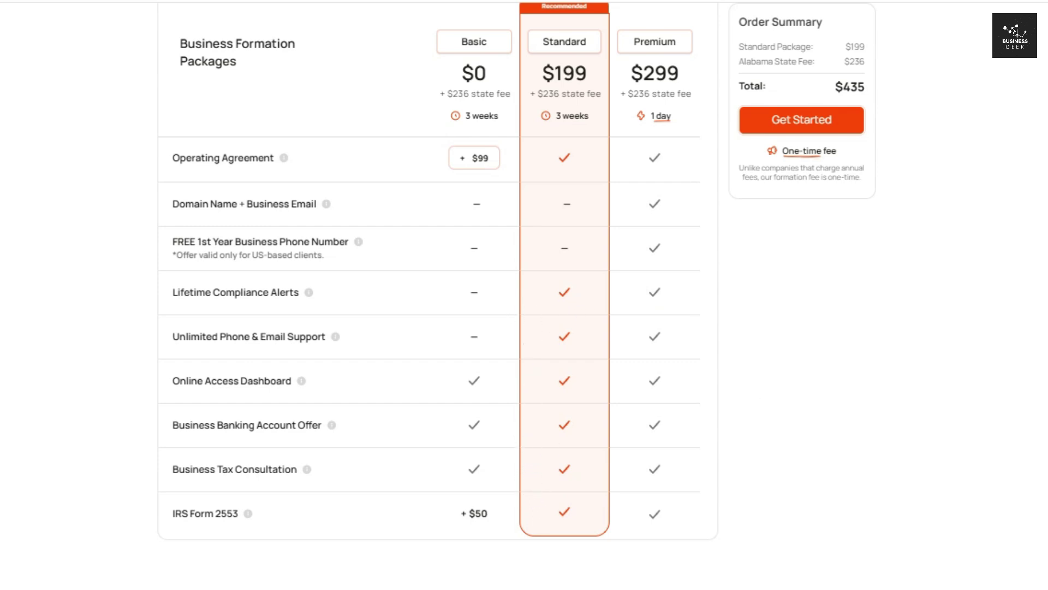
{"action": "scroll", "coordinate": [413, 340], "scroll_direction": "up", "scroll_amount": 5}
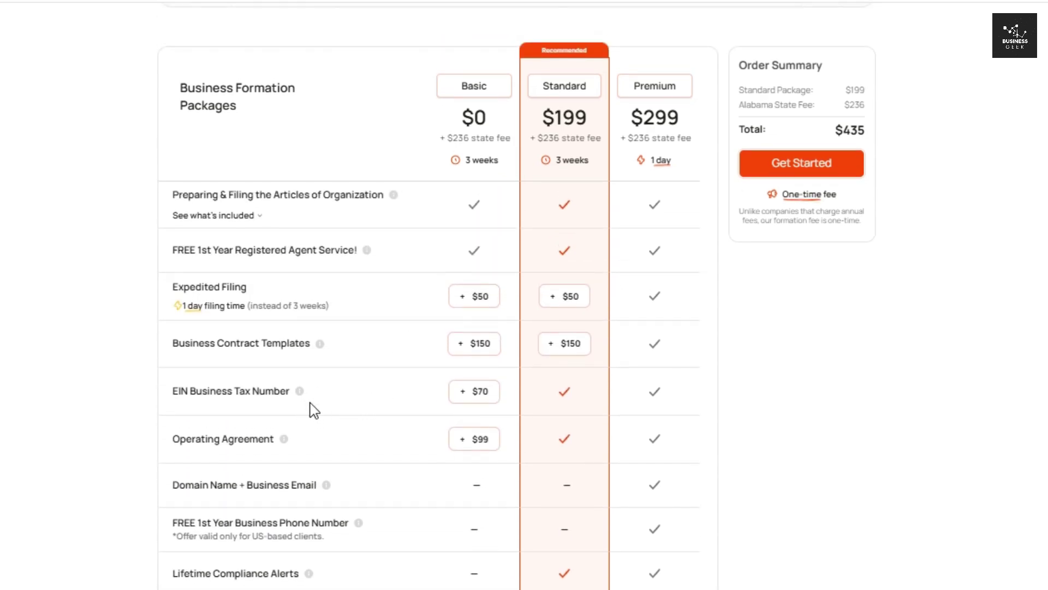
{"action": "scroll", "coordinate": [437, 328], "scroll_direction": "down", "scroll_amount": 5}
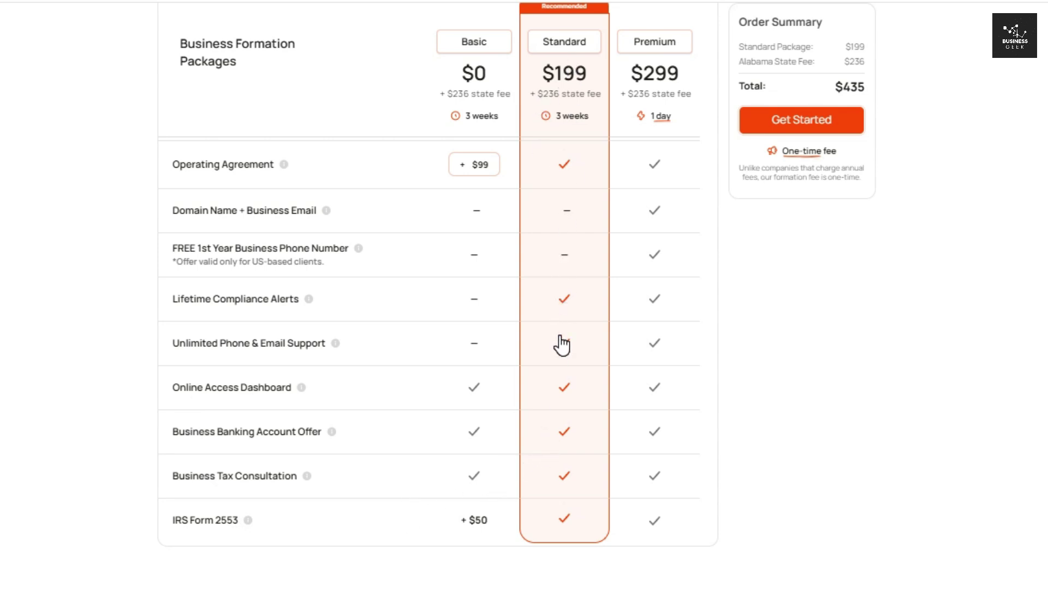
- Select the Premium package and check its $299 price
{"action": "left_click", "coordinate": [660, 43]}
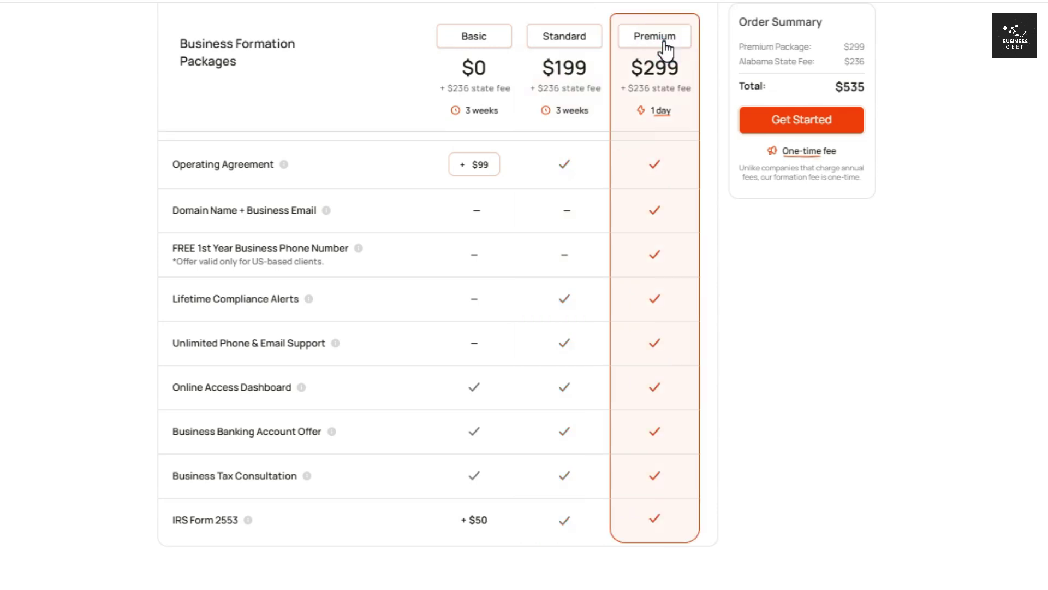
{"action": "scroll", "coordinate": [671, 93], "scroll_direction": "up", "scroll_amount": 6}
{"action": "scroll", "coordinate": [729, 122], "scroll_direction": "down", "scroll_amount": 5}
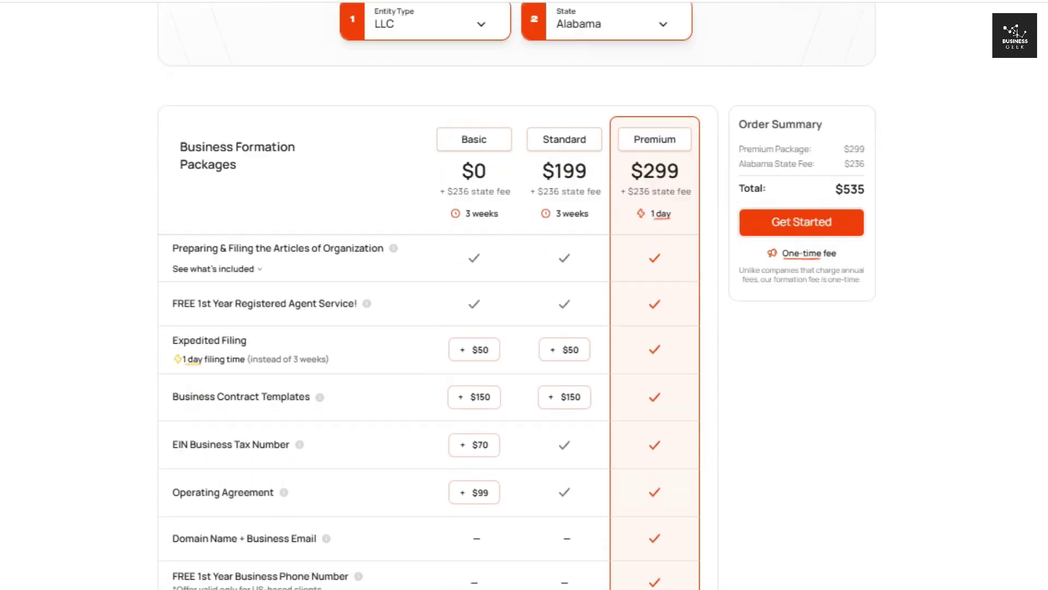
{"action": "scroll", "coordinate": [632, 106], "scroll_direction": "down", "scroll_amount": 2}
{"action": "left_click_drag", "start_coordinate": [632, 75], "coordinate": [682, 82]}
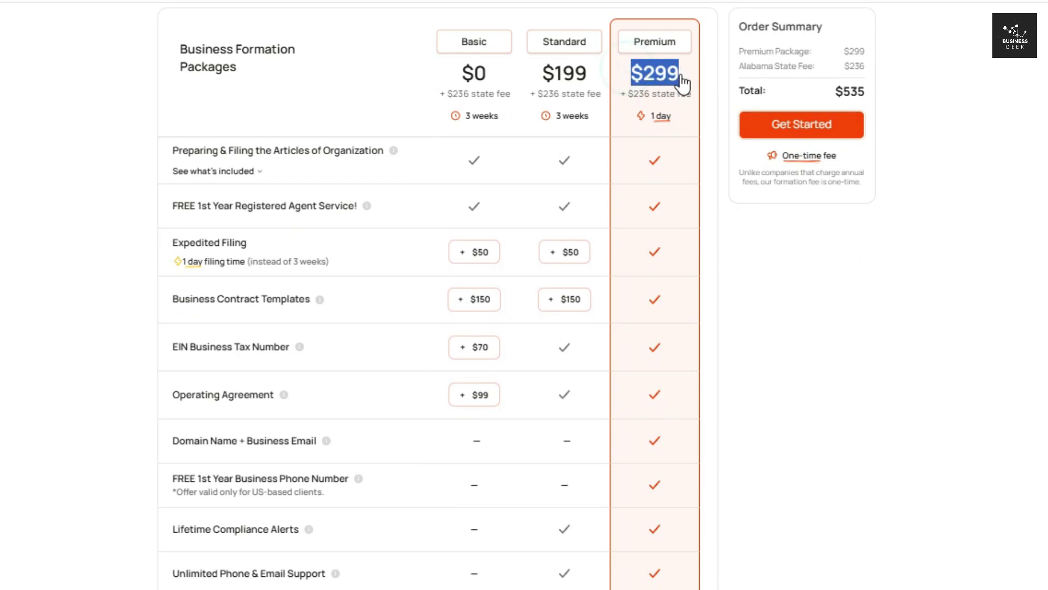
{"action": "left_click", "coordinate": [671, 102]}
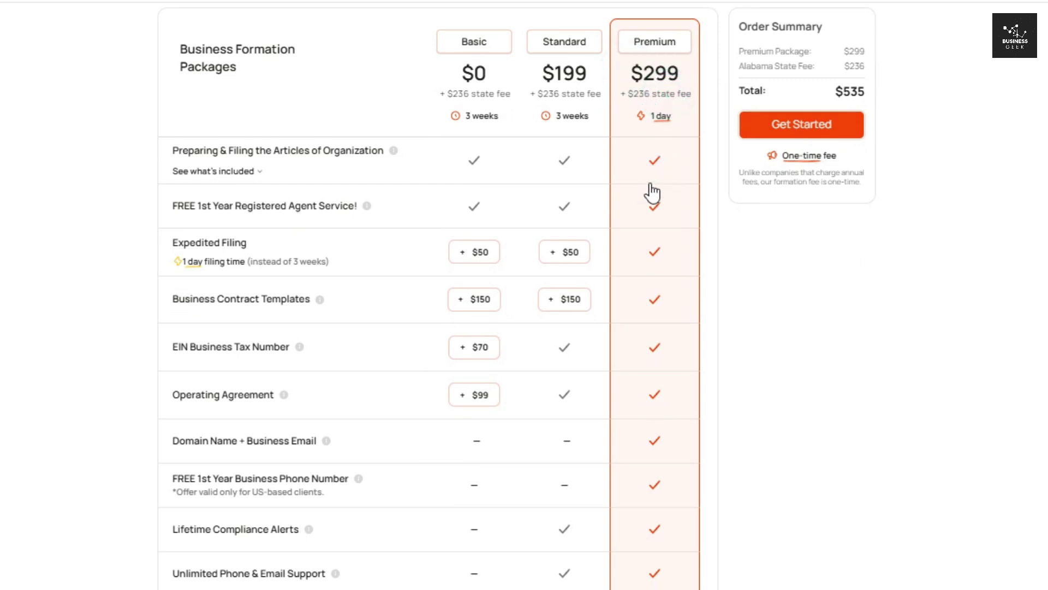
{"action": "scroll", "coordinate": [382, 355], "scroll_direction": "down", "scroll_amount": 3}
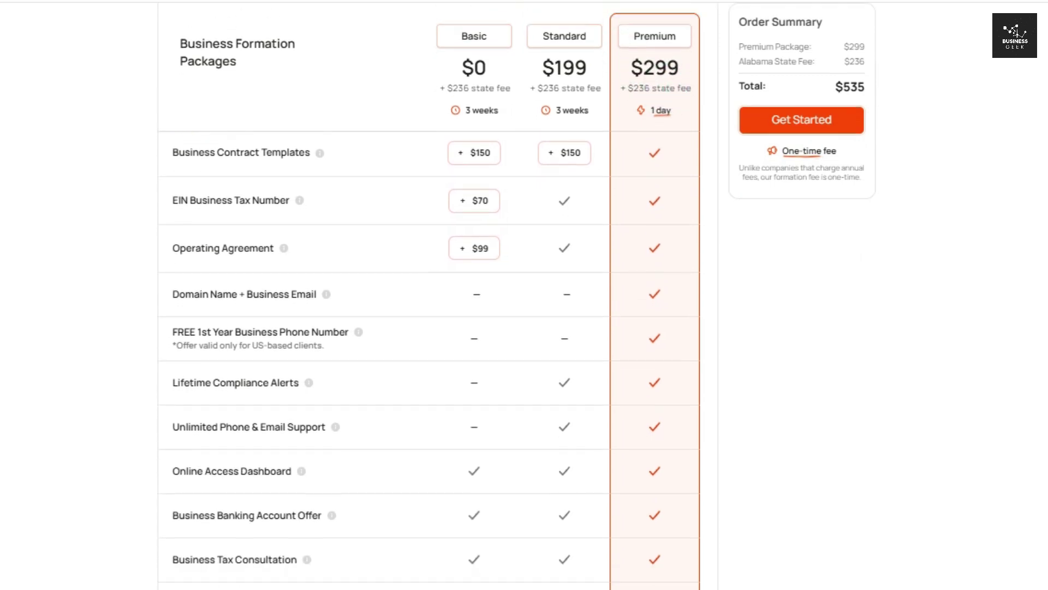
- Highlight the Domain Name + Business Email, free business phone and Unlimited Support features
{"action": "left_click_drag", "start_coordinate": [172, 297], "coordinate": [310, 300]}
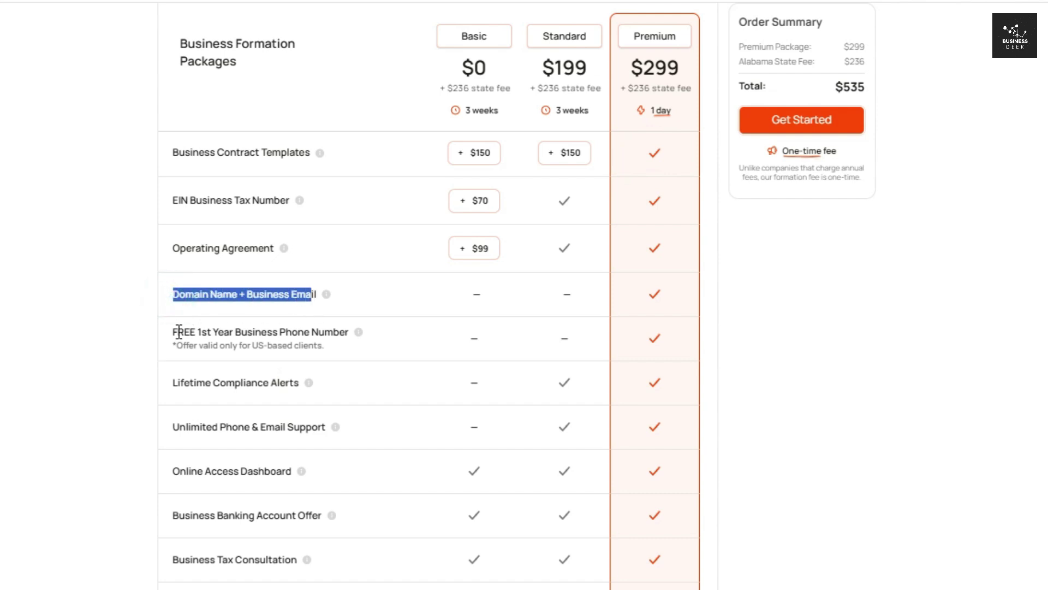
{"action": "left_click_drag", "start_coordinate": [170, 333], "coordinate": [347, 332]}
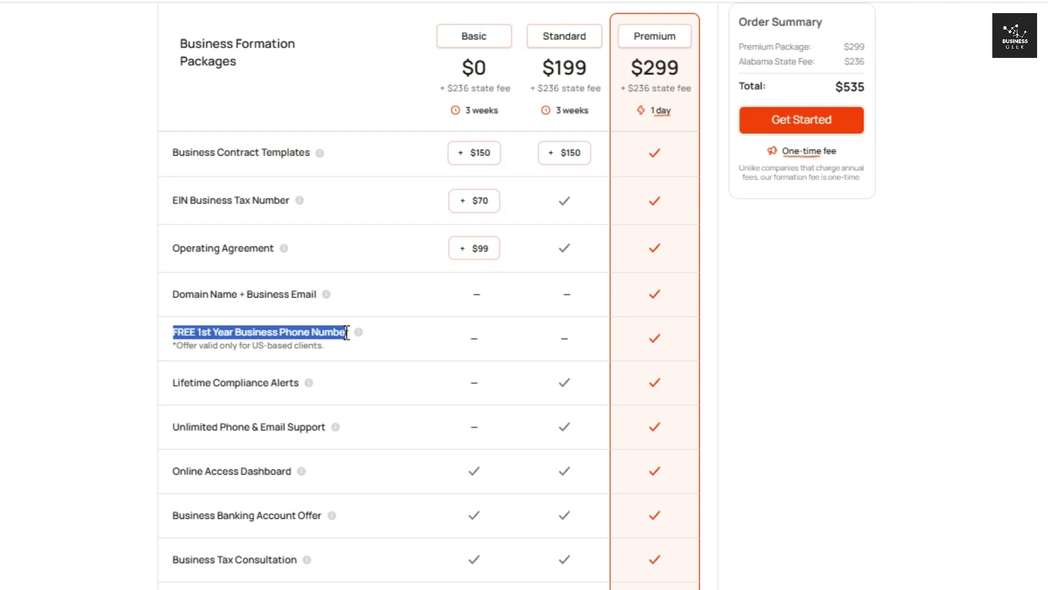
{"action": "left_click_drag", "start_coordinate": [181, 427], "coordinate": [323, 423]}
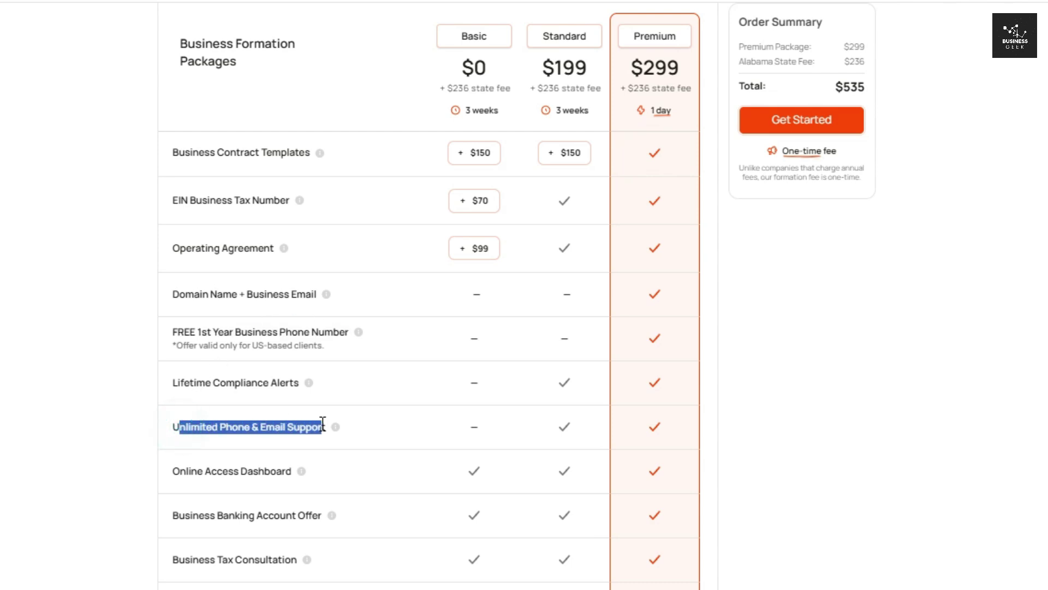
{"action": "left_click", "coordinate": [149, 428]}
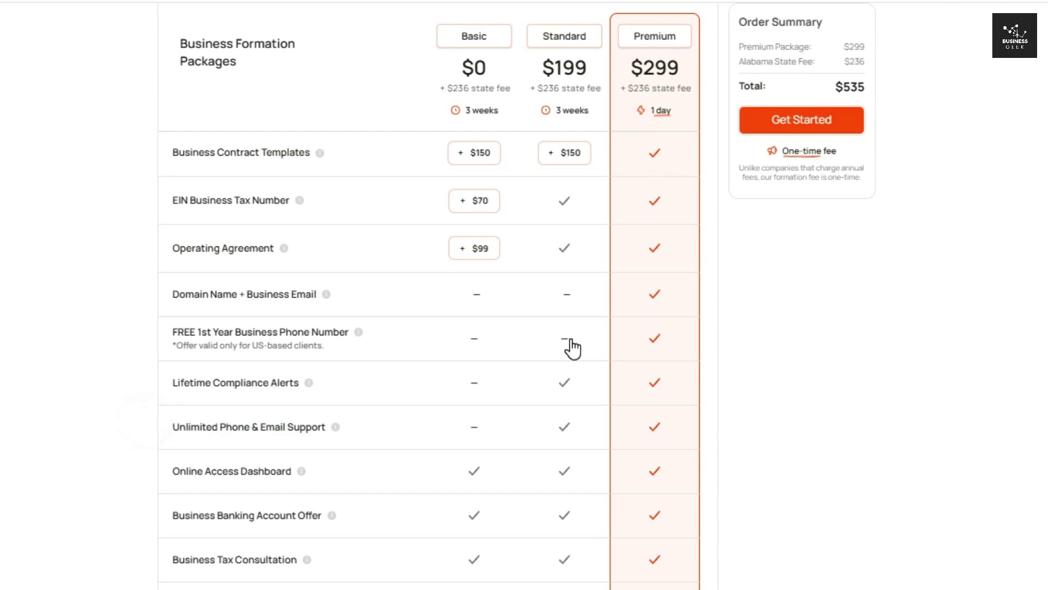
{"action": "scroll", "coordinate": [383, 327], "scroll_direction": "down", "scroll_amount": 3}
{"action": "scroll", "coordinate": [382, 328], "scroll_direction": "up", "scroll_amount": 2}
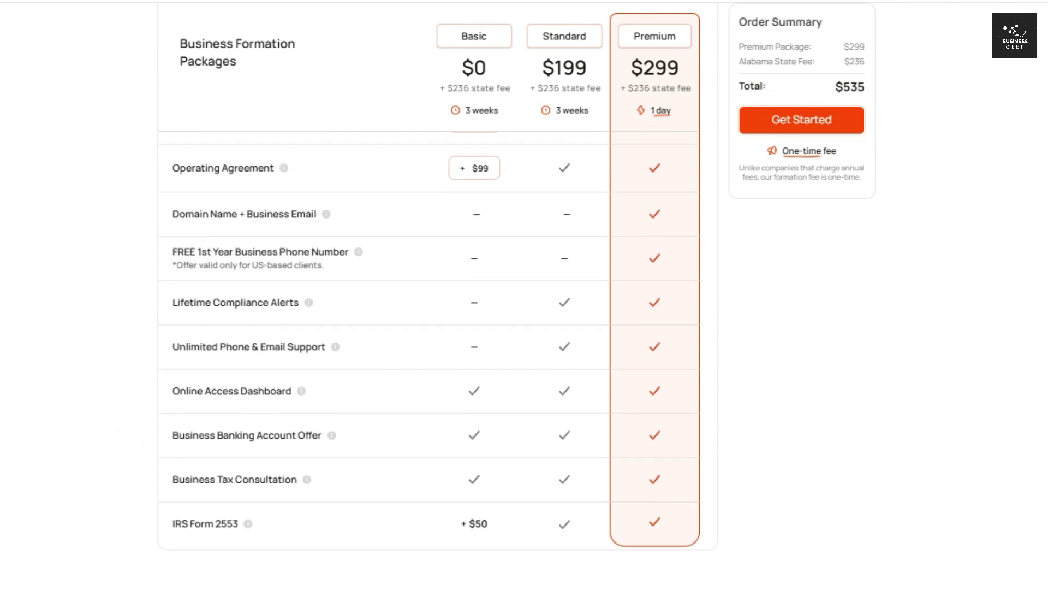
{"action": "scroll", "coordinate": [382, 327], "scroll_direction": "up", "scroll_amount": 3}
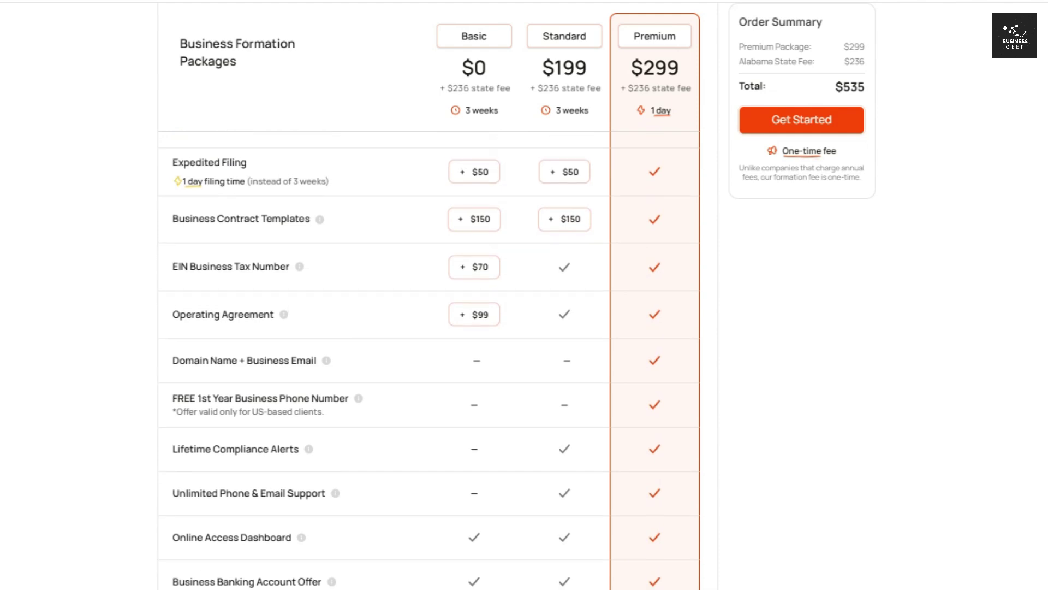
- Highlight the Business Contract Templates, Expedited Filing and Domain Name + Business Email features
{"action": "left_click_drag", "start_coordinate": [168, 219], "coordinate": [312, 219]}
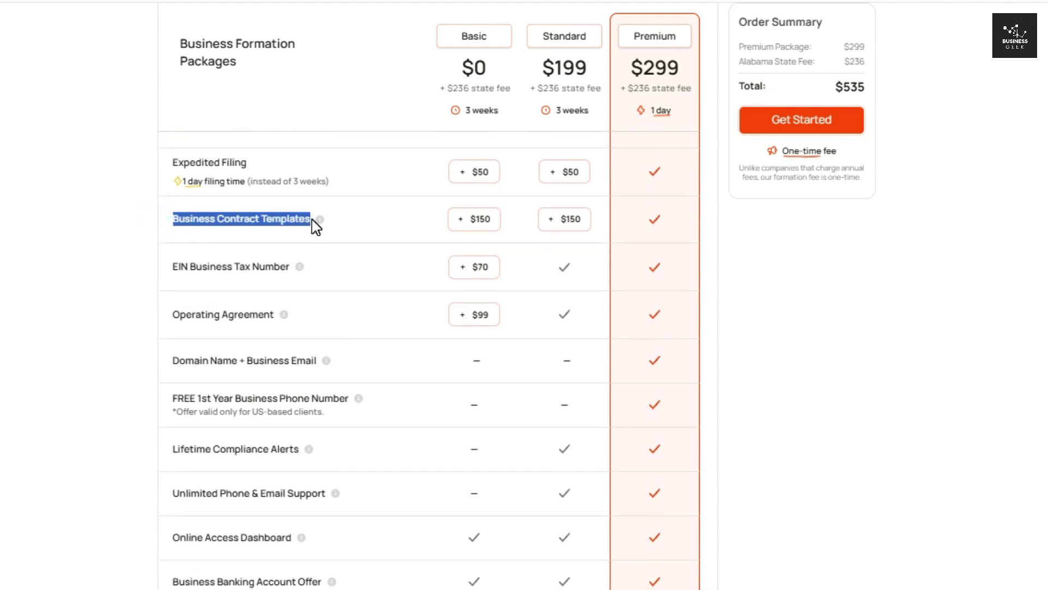
{"action": "left_click", "coordinate": [114, 235]}
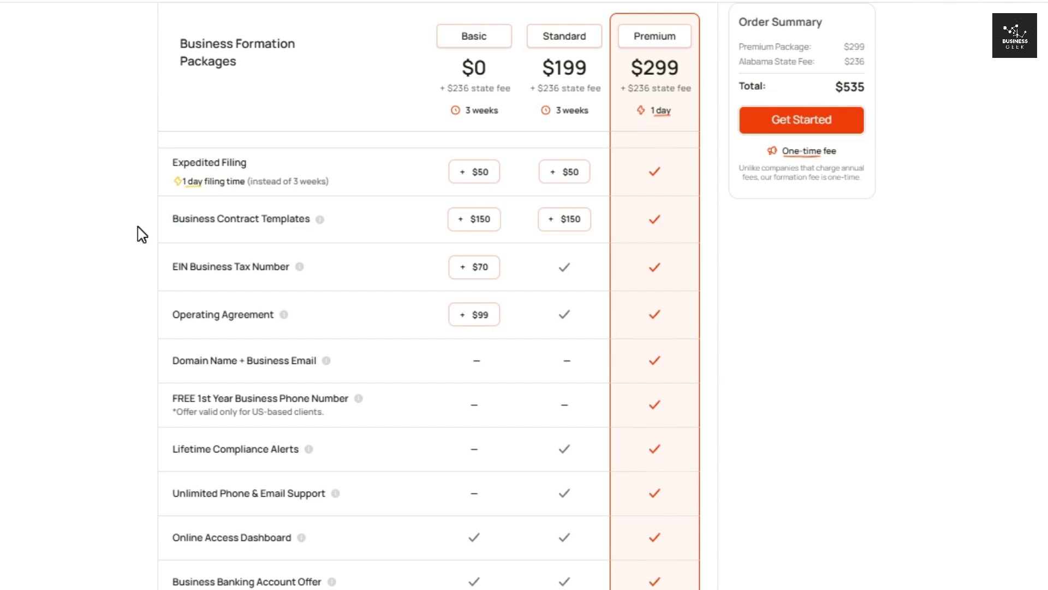
{"action": "left_click_drag", "start_coordinate": [167, 166], "coordinate": [270, 176]}
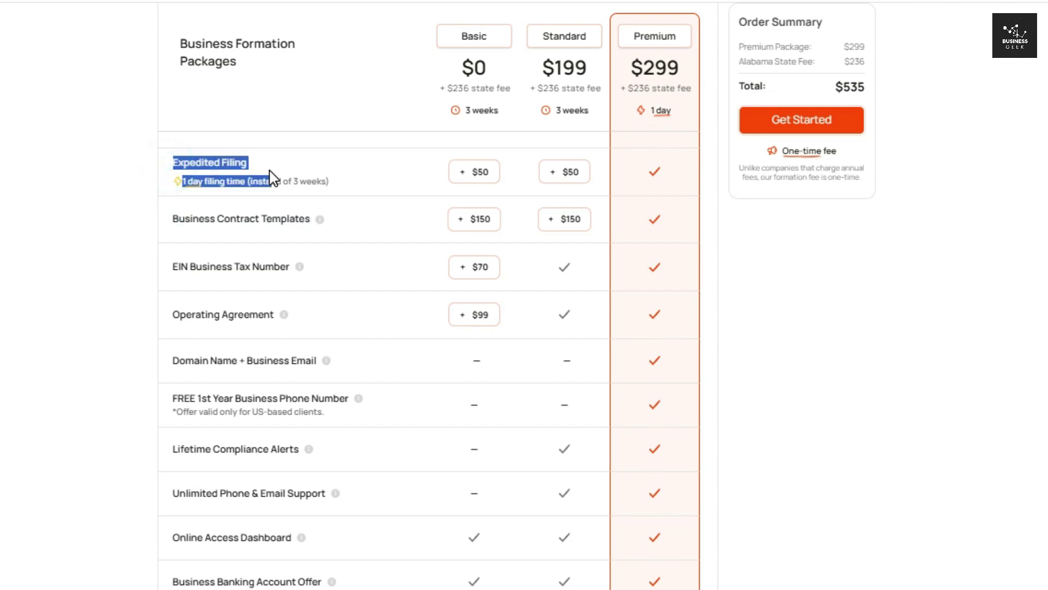
{"action": "left_click", "coordinate": [159, 182]}
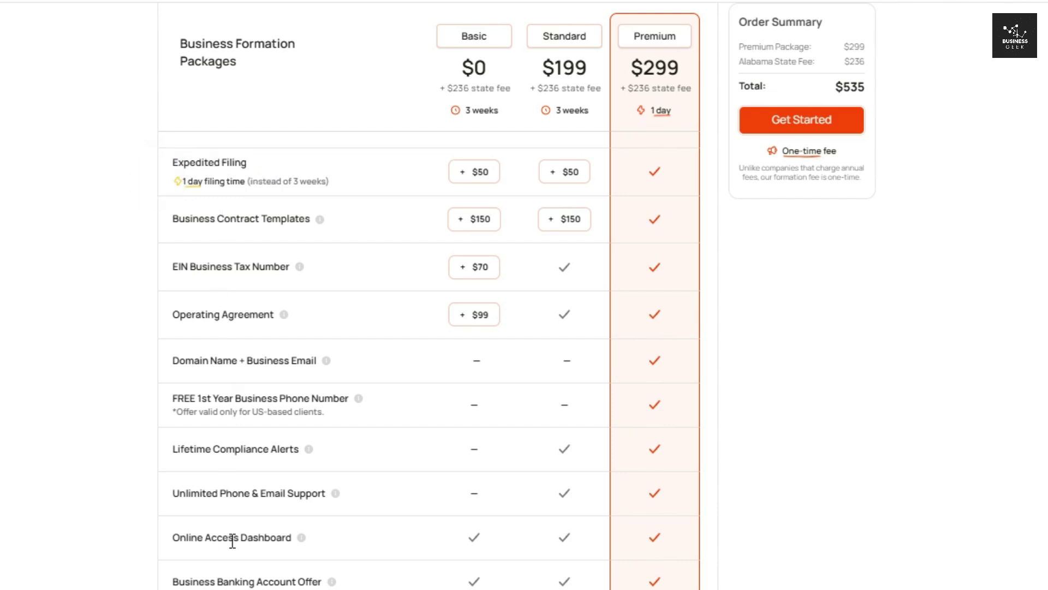
{"action": "left_click_drag", "start_coordinate": [167, 363], "coordinate": [325, 361]}
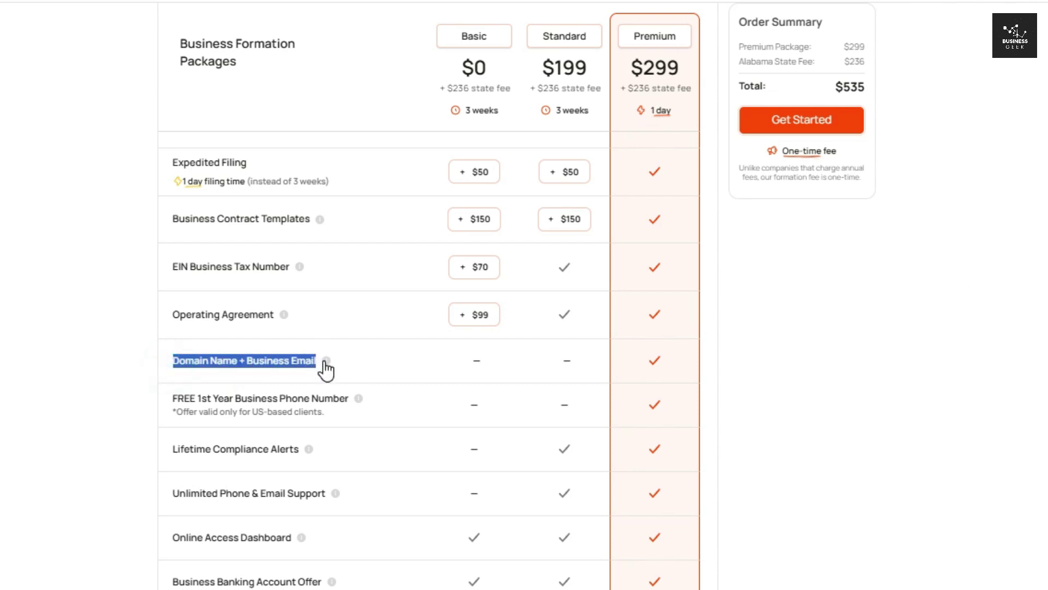
{"action": "left_click", "coordinate": [136, 343]}
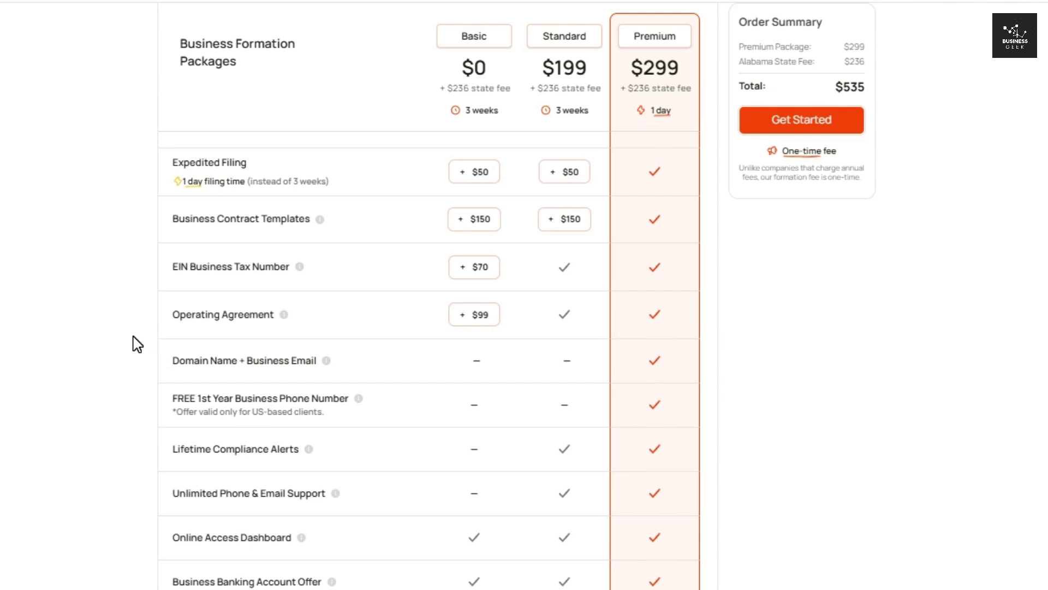
- Switch back to Standard, begin the order, and submit the LLC name Dot Fiction
{"action": "left_click", "coordinate": [563, 37]}
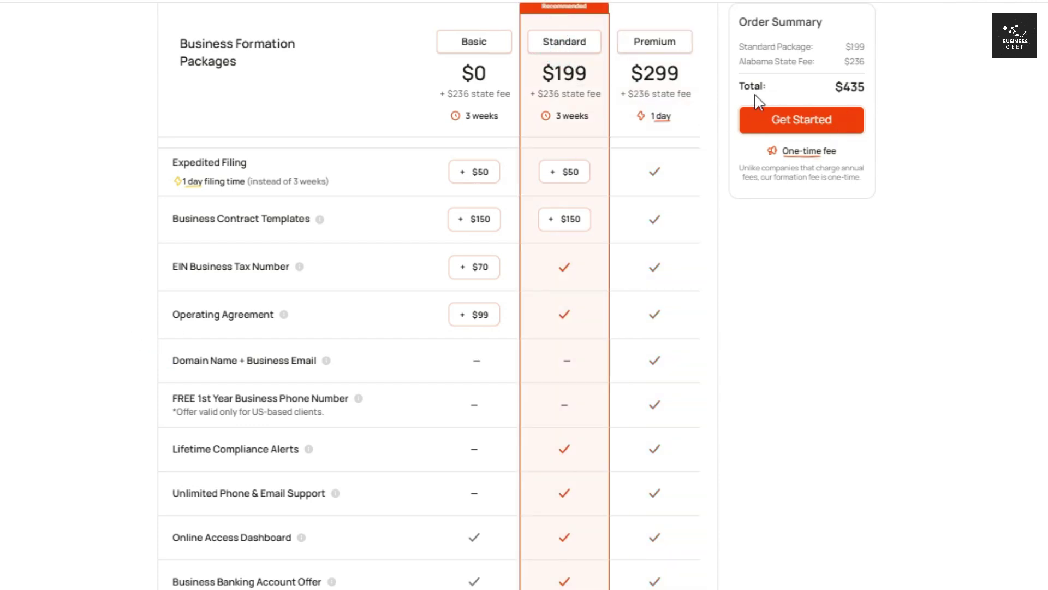
{"action": "left_click", "coordinate": [810, 117]}
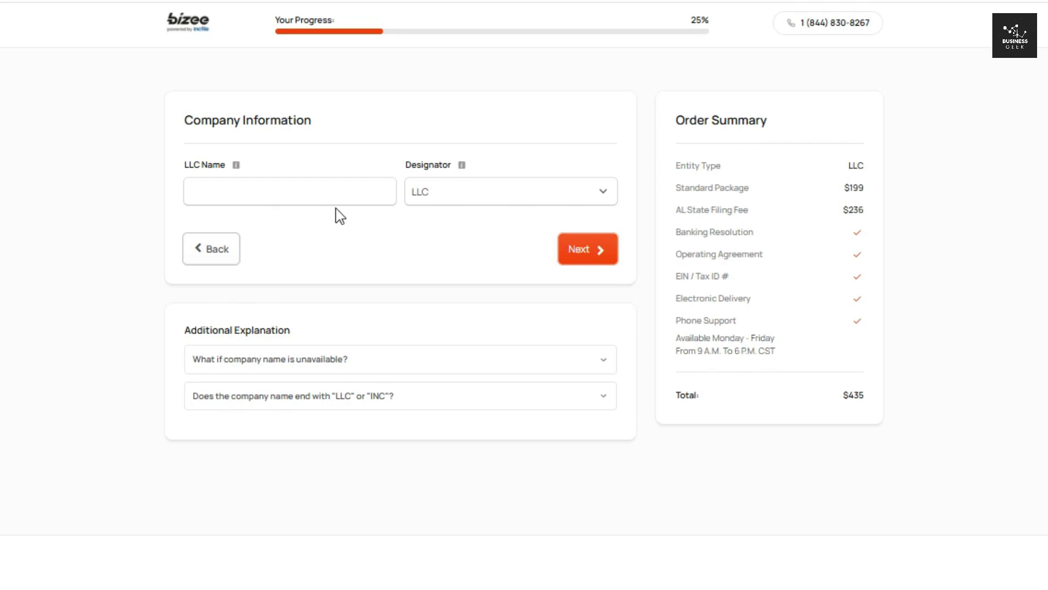
{"action": "left_click", "coordinate": [197, 190]}
{"action": "type", "text": "Dot Fiction"}
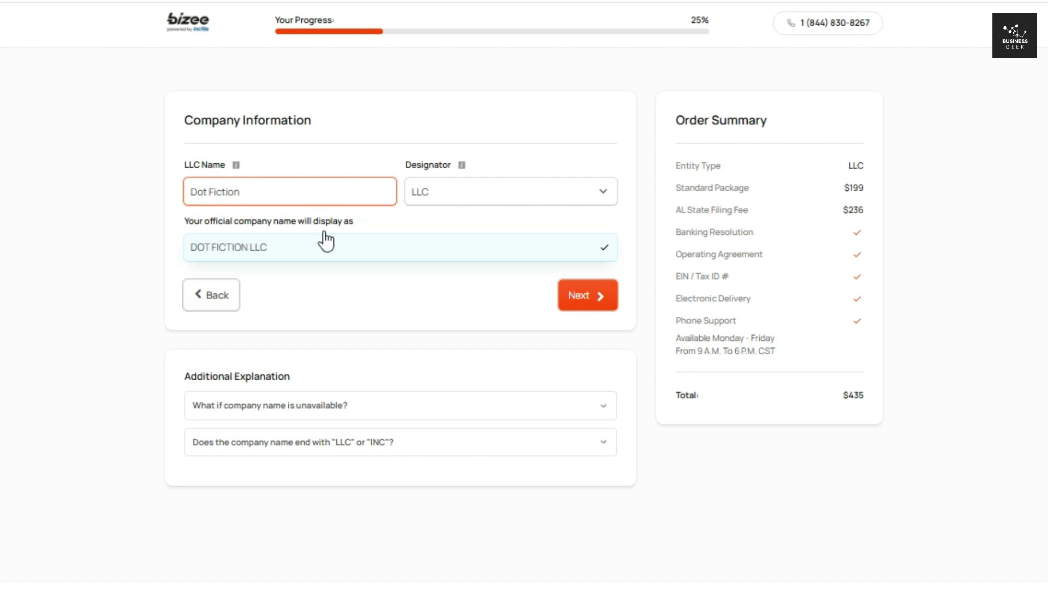
{"action": "left_click", "coordinate": [578, 304]}
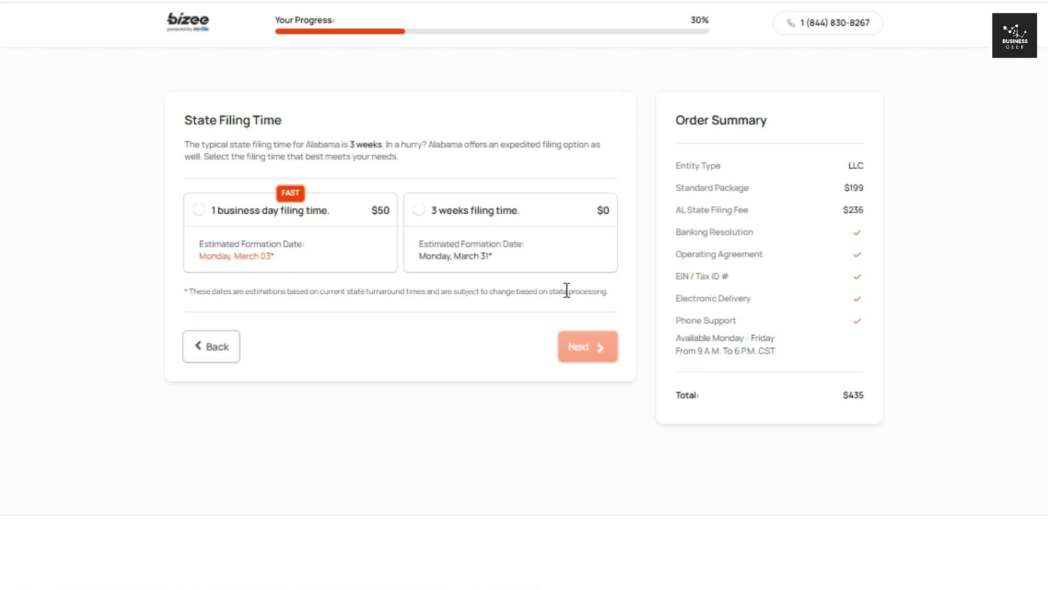
- Choose the free 3 weeks state filing time instead of the $50 1-day option
{"action": "left_click_drag", "start_coordinate": [183, 119], "coordinate": [286, 124]}
{"action": "left_click", "coordinate": [154, 157]}
{"action": "double_click", "coordinate": [377, 211]}
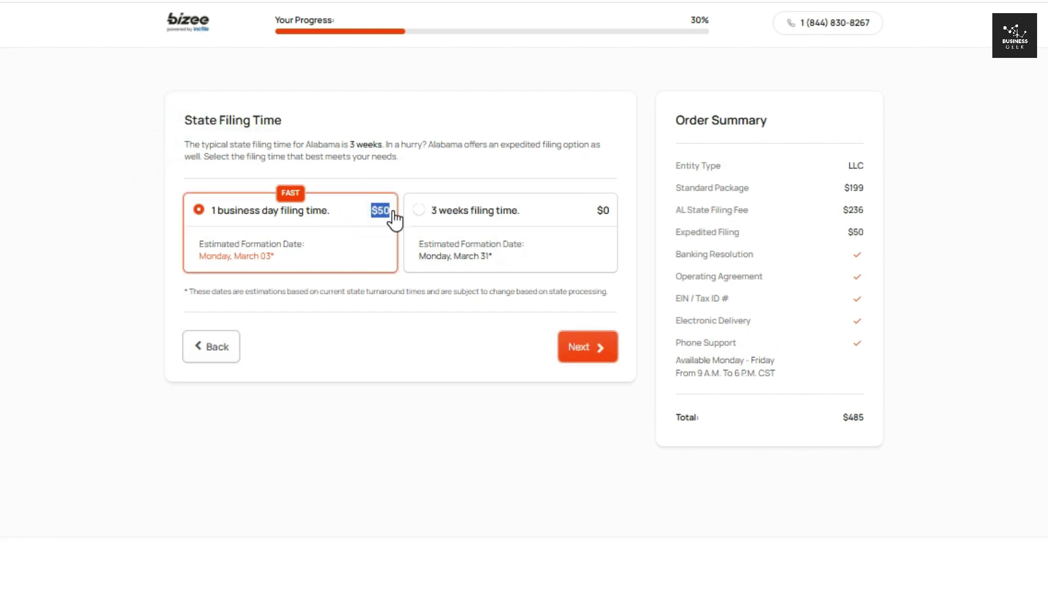
{"action": "left_click", "coordinate": [140, 231]}
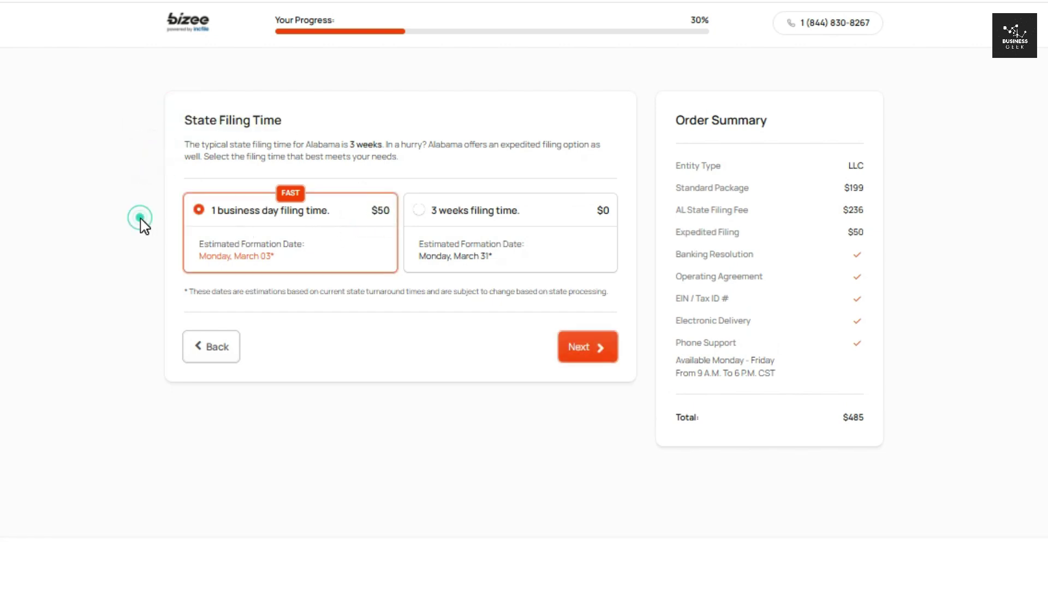
{"action": "left_click", "coordinate": [475, 220]}
{"action": "left_click", "coordinate": [586, 357]}
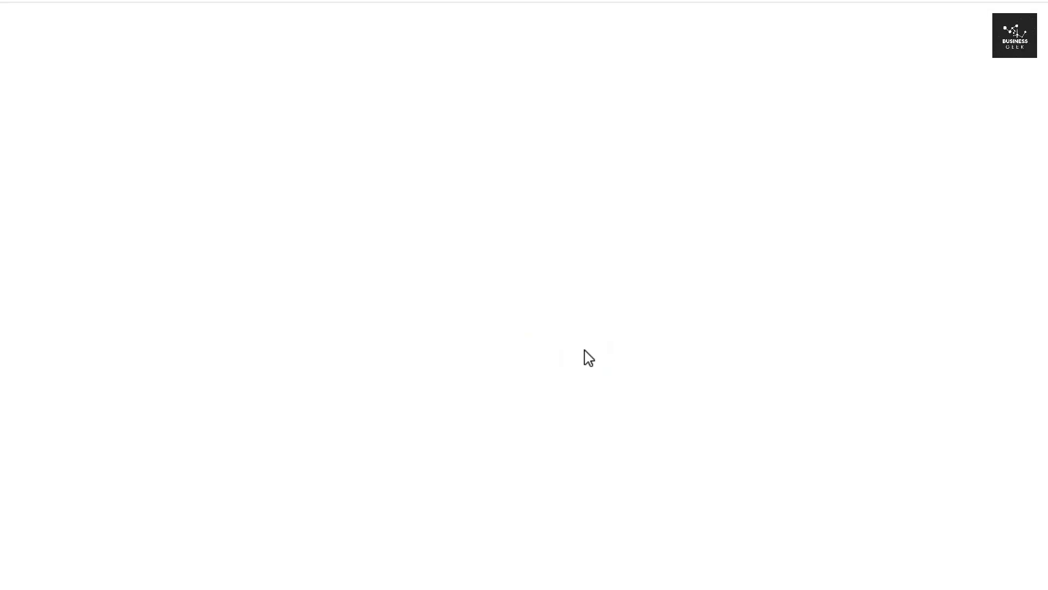
- Enter the contact person's first name, last name and e-mail, and submit them
{"action": "left_click", "coordinate": [329, 226]}
{"action": "left_click", "coordinate": [416, 213]}
{"action": "type", "text": "Wick"}
{"action": "left_click", "coordinate": [142, 253]}
{"action": "left_click", "coordinate": [289, 286]}
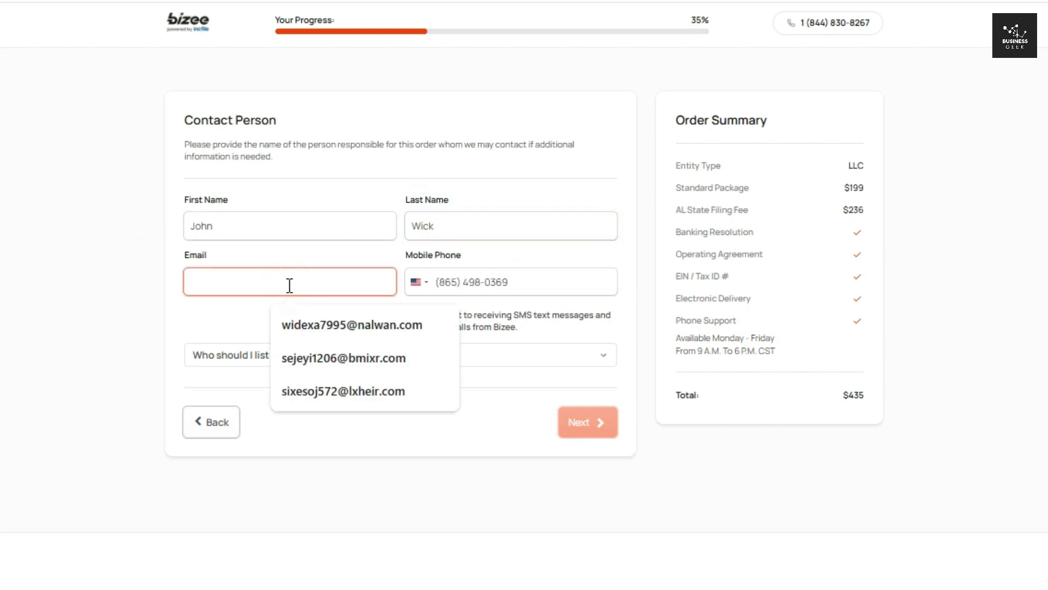
{"action": "key", "text": "ctrl+v"}
{"action": "left_click", "coordinate": [145, 265]}
{"action": "left_click", "coordinate": [585, 425]}
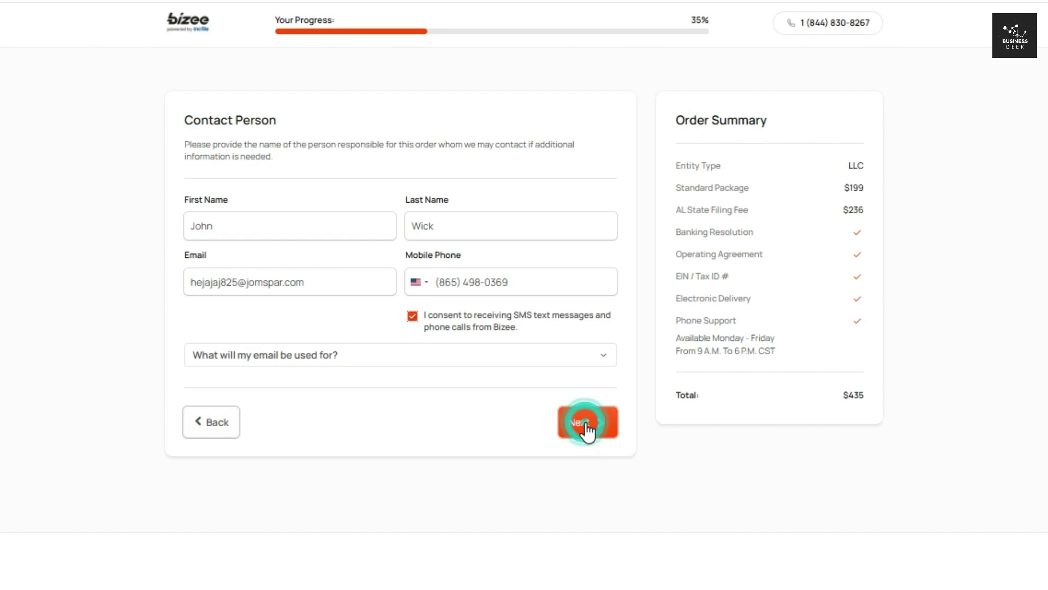
{"action": "left_click_drag", "start_coordinate": [175, 123], "coordinate": [382, 135]}
{"action": "left_click", "coordinate": [367, 137]}
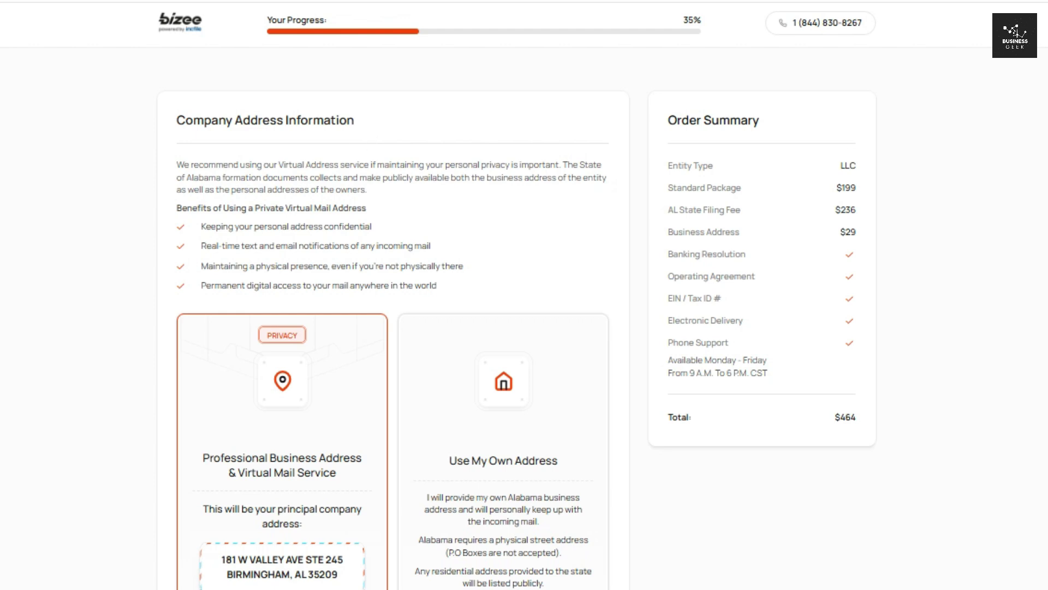
- Keep the $29 monthly virtual business address selected
{"action": "scroll", "coordinate": [282, 202], "scroll_direction": "down", "scroll_amount": 5}
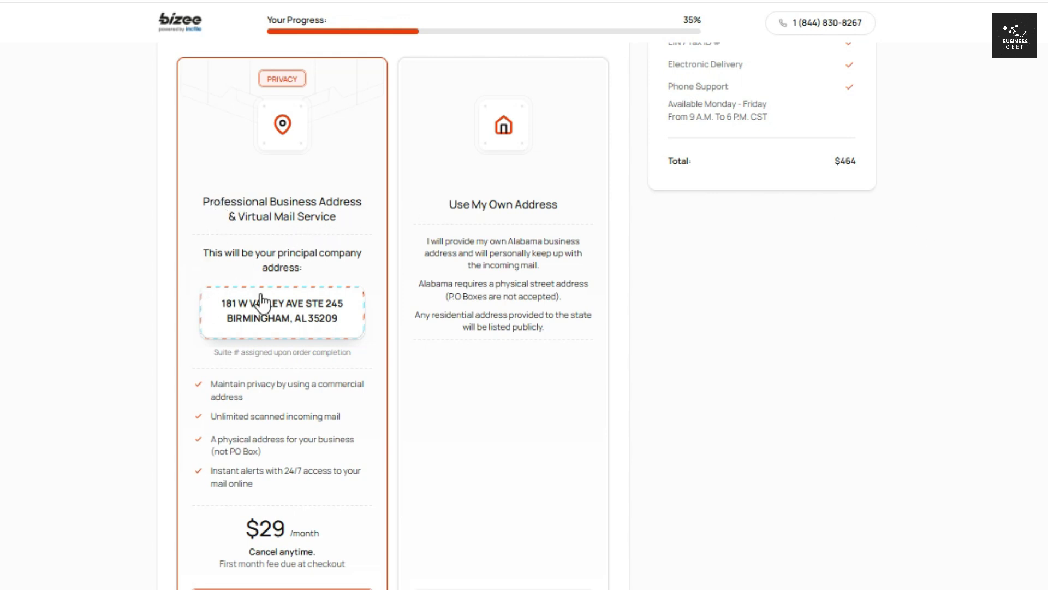
{"action": "scroll", "coordinate": [218, 257], "scroll_direction": "down", "scroll_amount": 7}
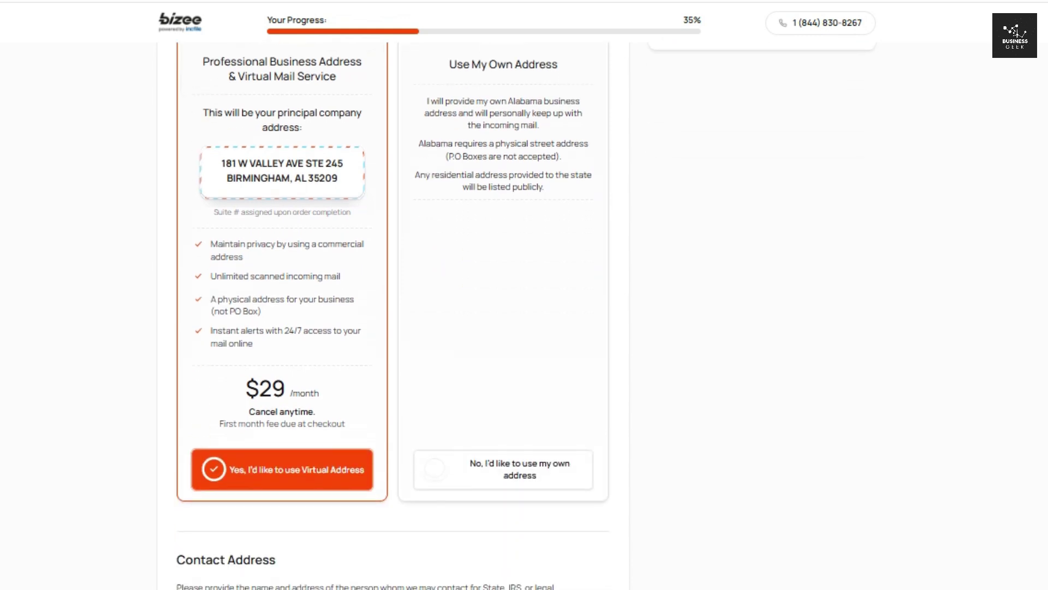
{"action": "left_click_drag", "start_coordinate": [244, 163], "coordinate": [322, 163]}
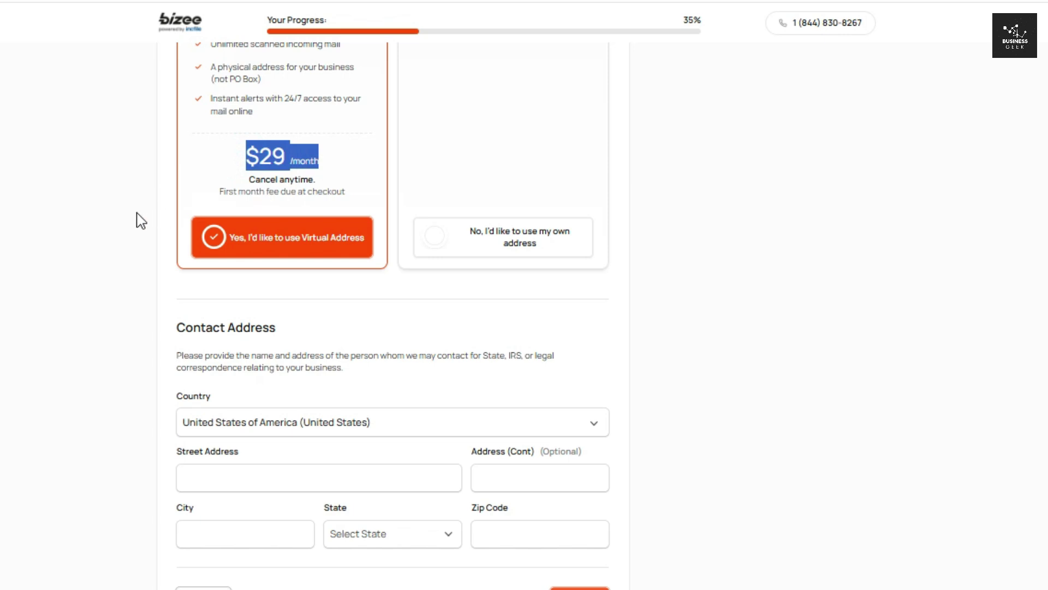
{"action": "scroll", "coordinate": [392, 315], "scroll_direction": "down", "scroll_amount": 4}
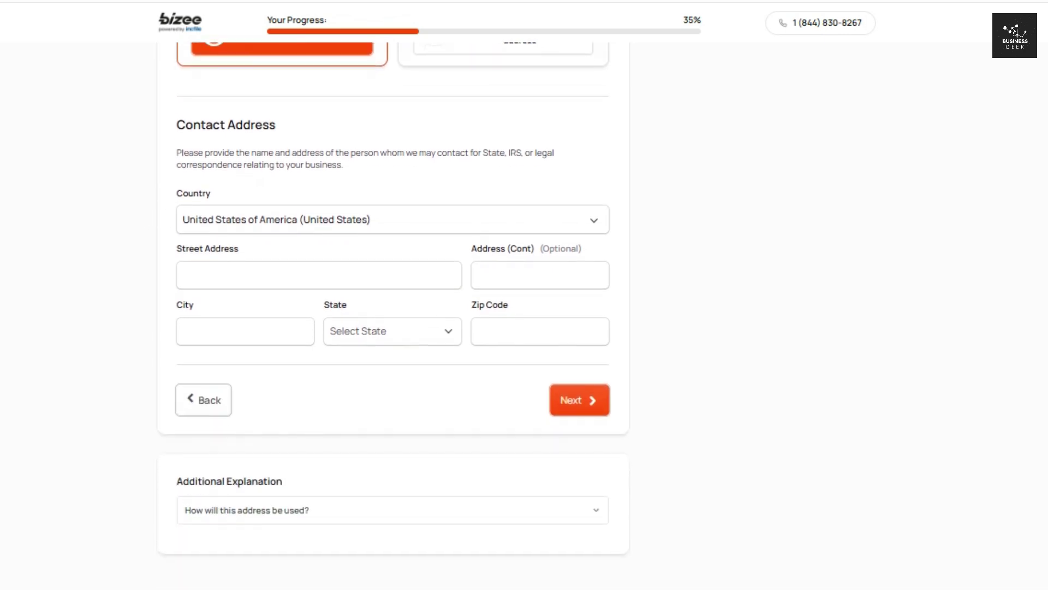
- Fill in the contact's street address, city, Alabama state and zip code, and submit
{"action": "left_click", "coordinate": [230, 283]}
{"action": "left_click", "coordinate": [246, 270]}
{"action": "left_click", "coordinate": [208, 329]}
{"action": "type", "text": "Fultondale"}
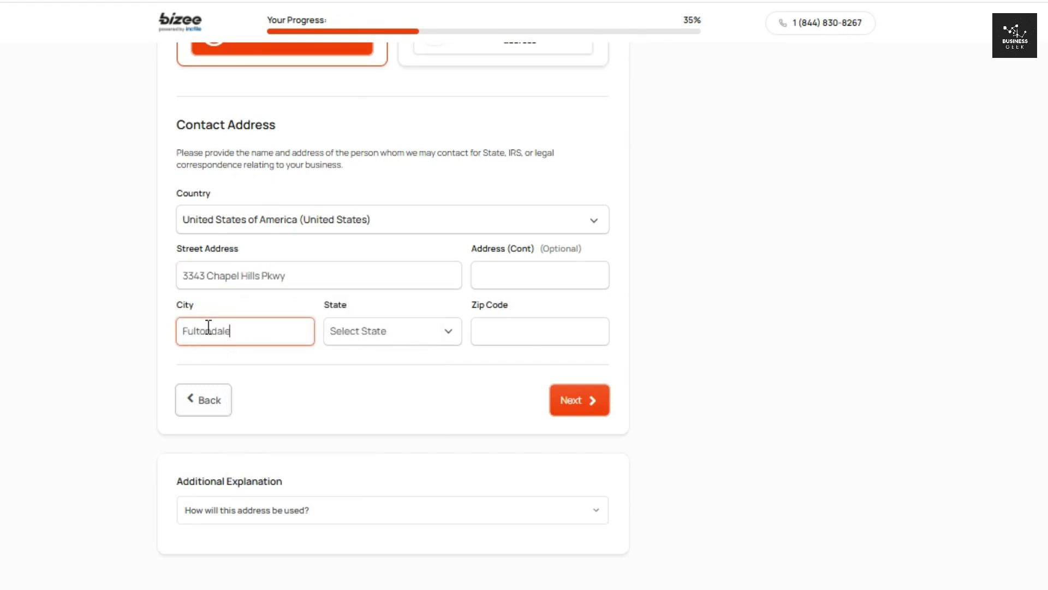
{"action": "left_click", "coordinate": [440, 332]}
{"action": "left_click", "coordinate": [375, 1]}
{"action": "left_click", "coordinate": [487, 333]}
{"action": "type", "text": "35068"}
{"action": "left_click", "coordinate": [667, 321]}
{"action": "left_click", "coordinate": [580, 402]}
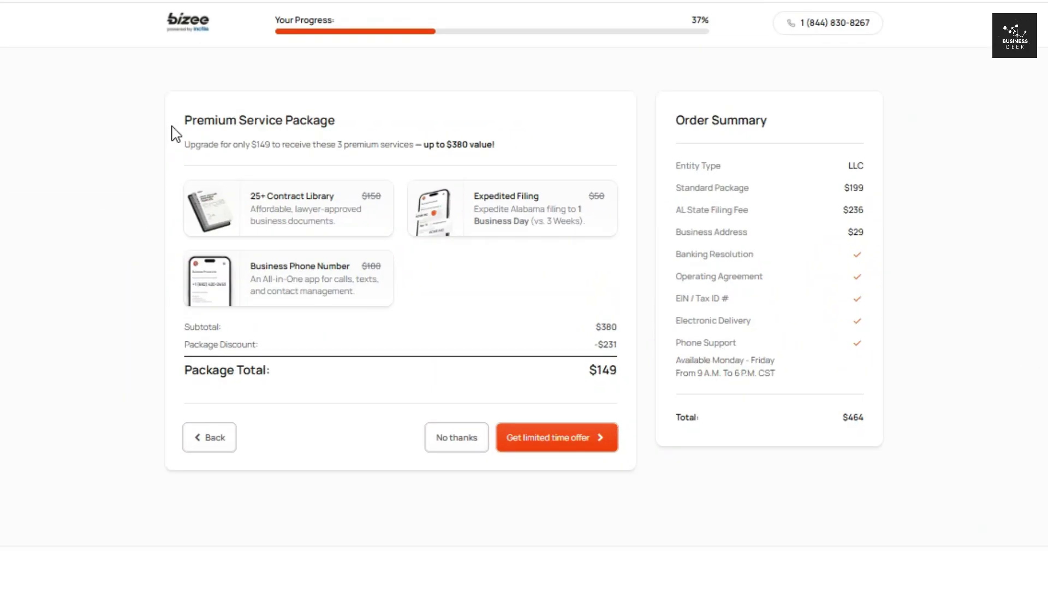
- Review the $149 Premium Service Package against its $380 value and accept the limited-time offer
{"action": "left_click_drag", "start_coordinate": [250, 145], "coordinate": [281, 154]}
{"action": "left_click", "coordinate": [396, 142]}
{"action": "left_click_drag", "start_coordinate": [339, 142], "coordinate": [510, 145]}
{"action": "left_click", "coordinate": [510, 137]}
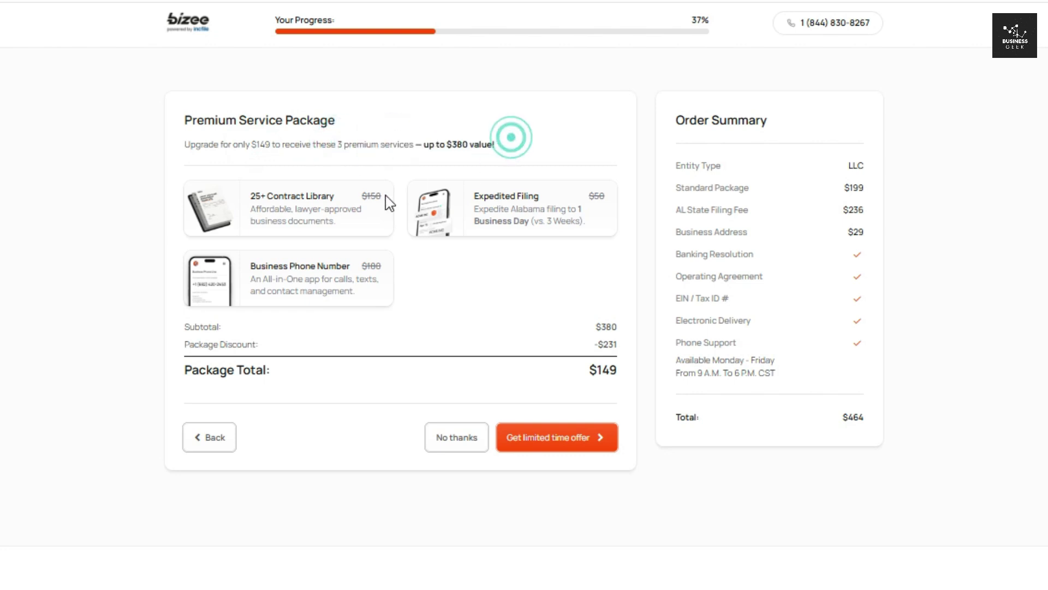
{"action": "left_click", "coordinate": [290, 208]}
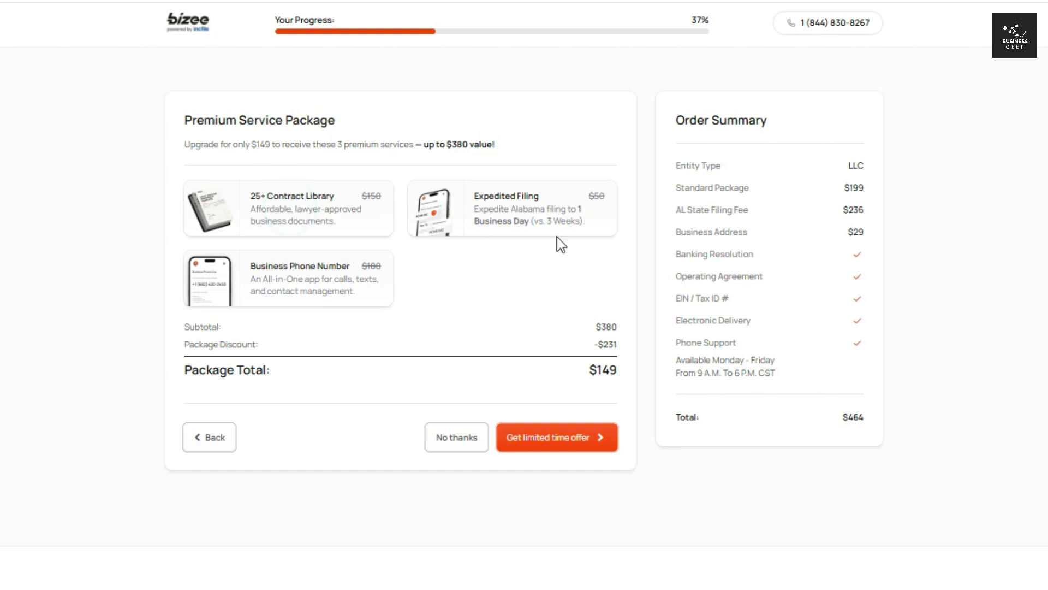
{"action": "left_click", "coordinate": [339, 264]}
{"action": "left_click", "coordinate": [550, 291]}
{"action": "left_click_drag", "start_coordinate": [593, 326], "coordinate": [624, 348]}
{"action": "left_click_drag", "start_coordinate": [556, 366], "coordinate": [631, 366]}
{"action": "left_click", "coordinate": [517, 396]}
{"action": "left_click", "coordinate": [554, 435]}
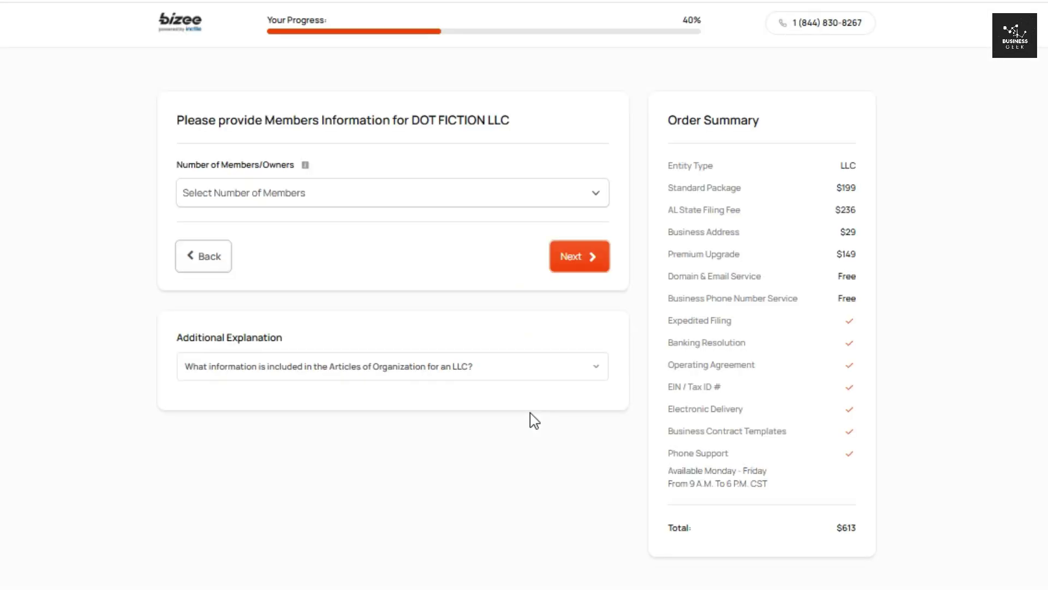
- Set one member, fill Member 1 from the contact person, and submit the member details
{"action": "left_click", "coordinate": [603, 194]}
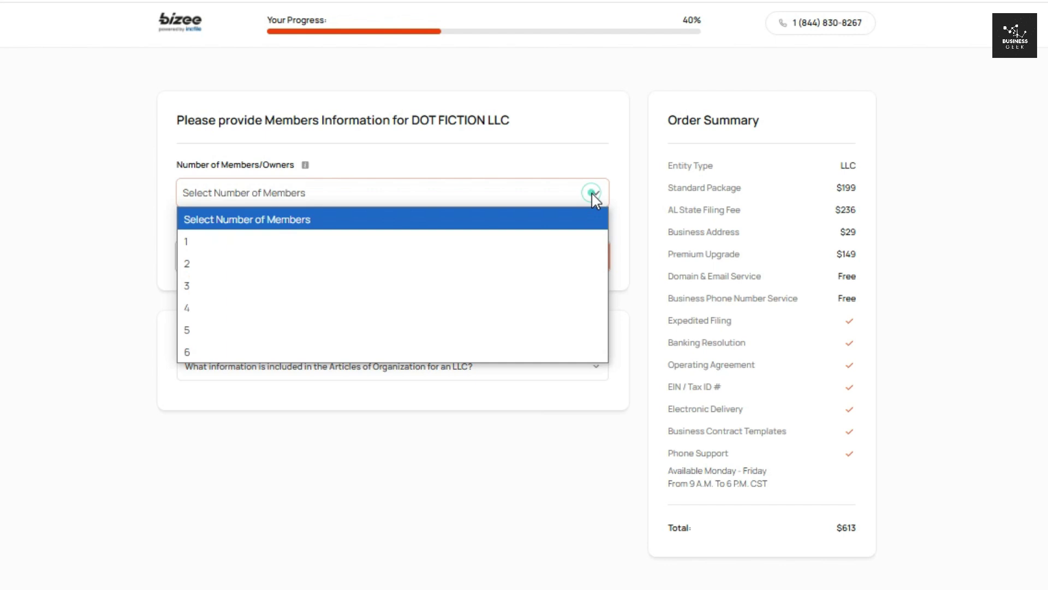
{"action": "left_click", "coordinate": [247, 243]}
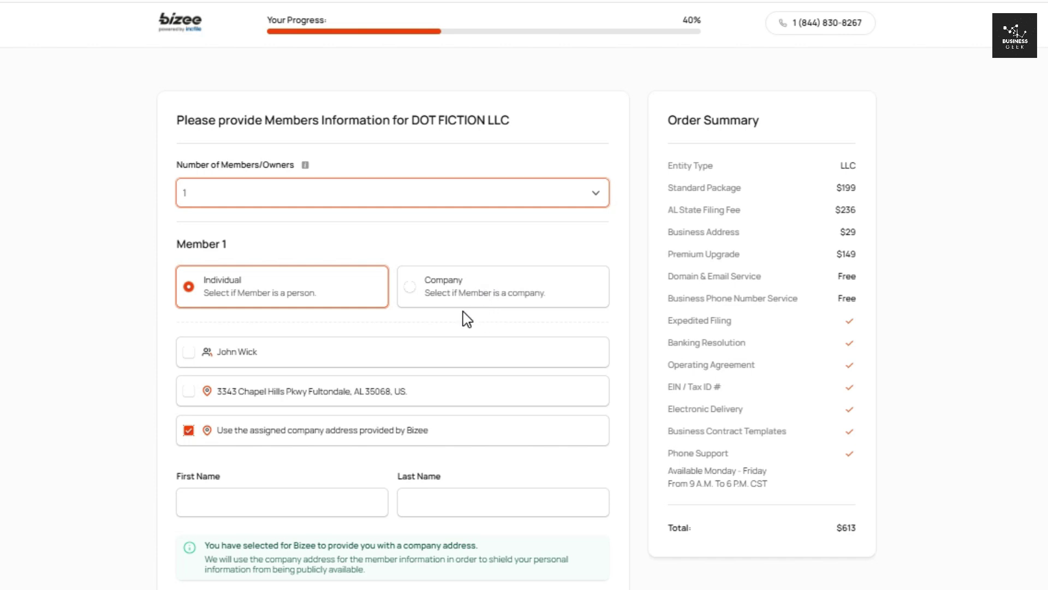
{"action": "left_click", "coordinate": [189, 352]}
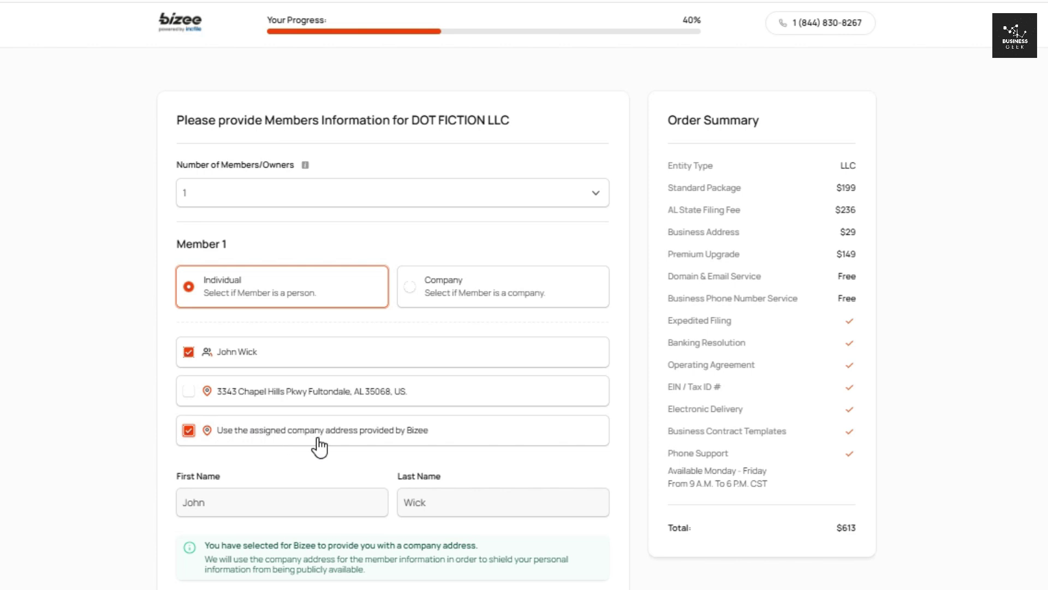
{"action": "scroll", "coordinate": [322, 448], "scroll_direction": "down", "scroll_amount": 3}
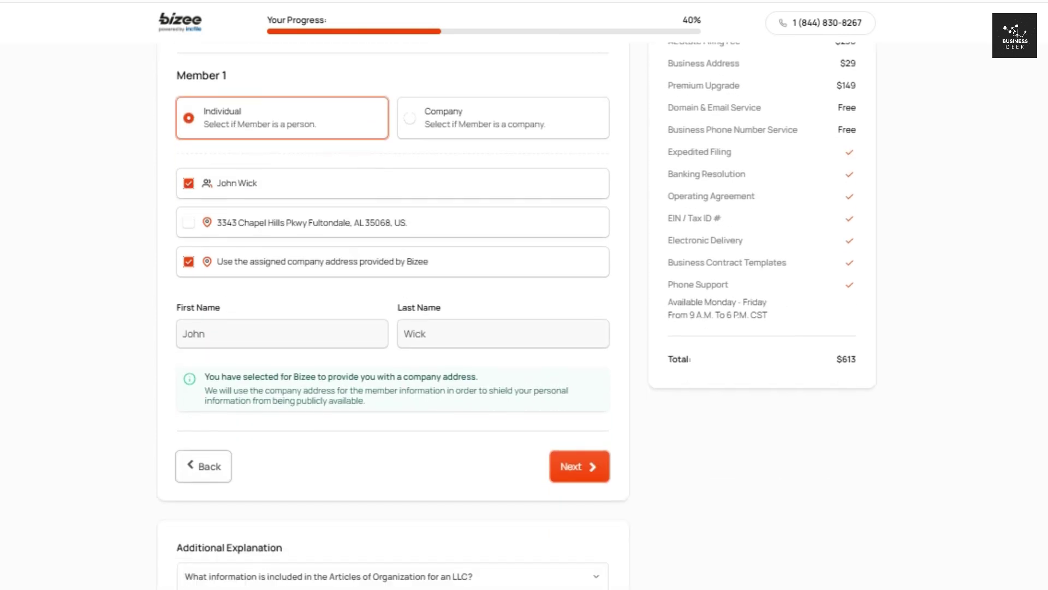
{"action": "left_click", "coordinate": [572, 467]}
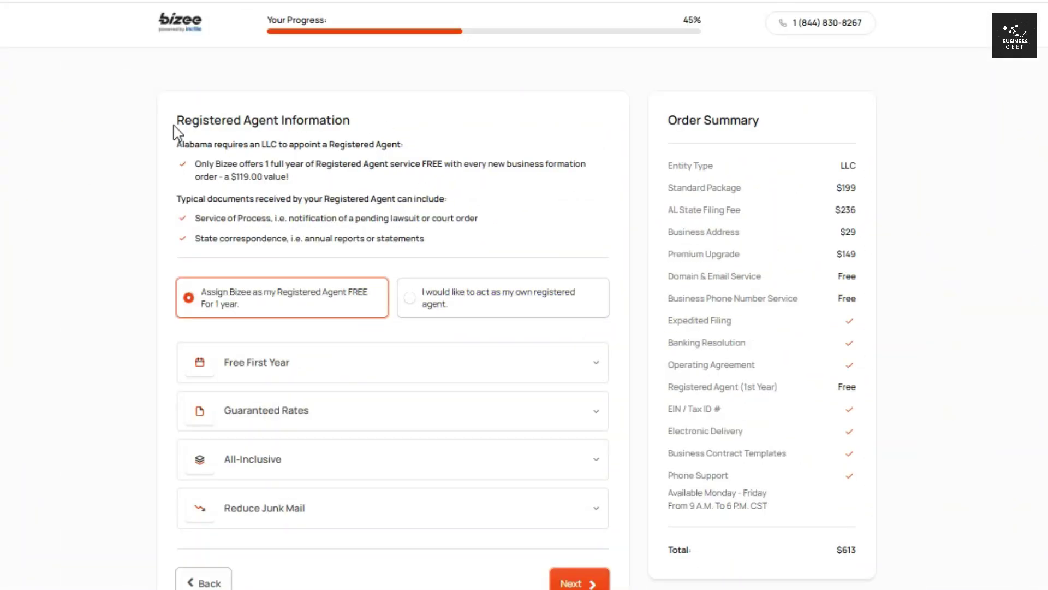
- Keep Bizee as the free first-year registered agent (a $119.00 value) and continue
{"action": "left_click_drag", "start_coordinate": [173, 124], "coordinate": [432, 126]}
{"action": "left_click", "coordinate": [432, 126]}
{"action": "left_click_drag", "start_coordinate": [228, 176], "coordinate": [297, 180]}
{"action": "left_click", "coordinate": [297, 176]}
{"action": "left_click_drag", "start_coordinate": [229, 176], "coordinate": [297, 181]}
{"action": "left_click", "coordinate": [309, 184]}
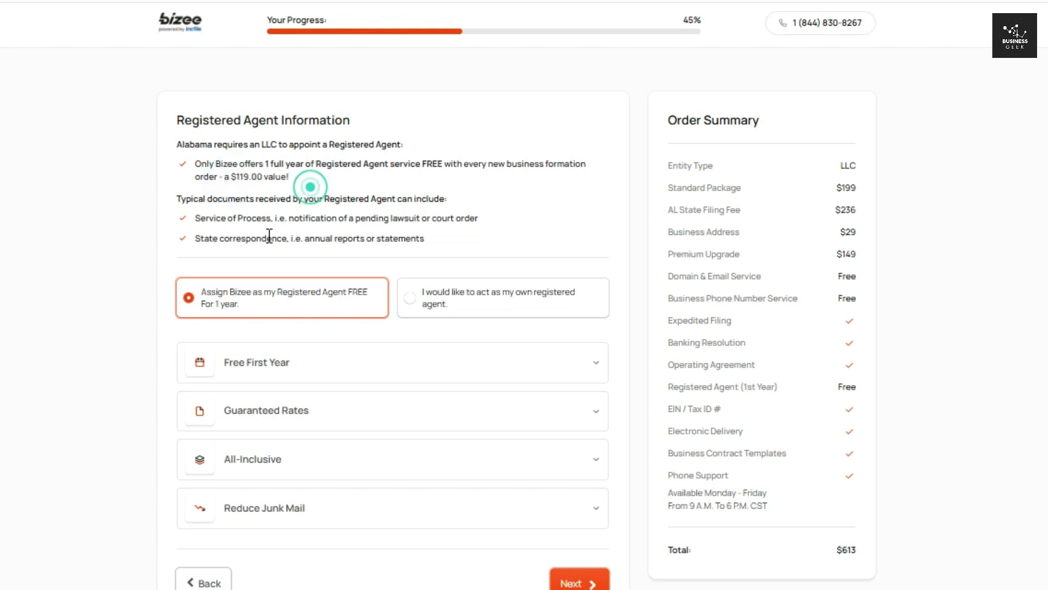
{"action": "left_click", "coordinate": [583, 574]}
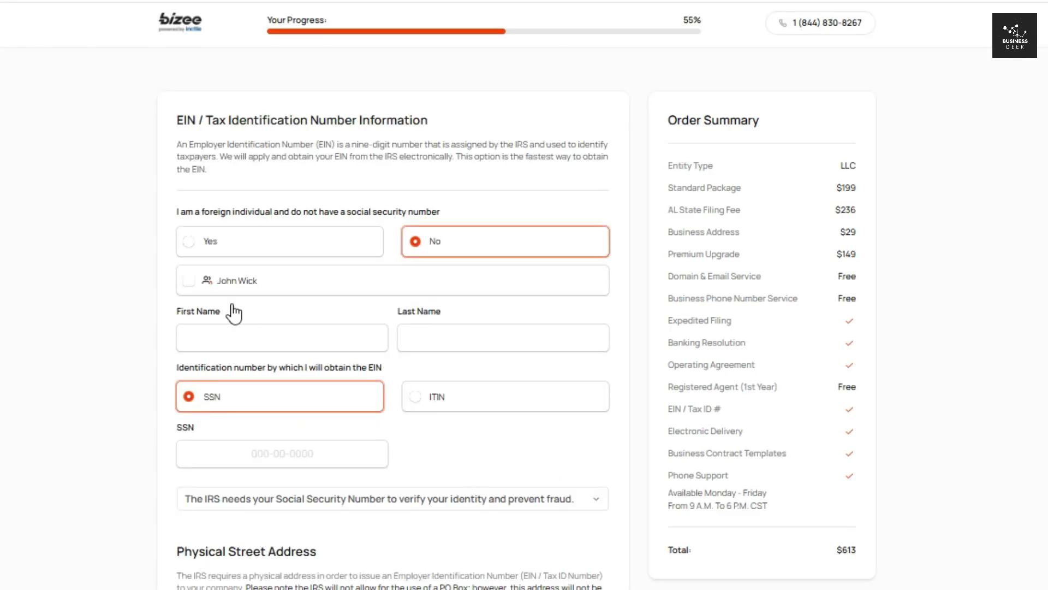
- Use the contact person as the EIN name and enter the member's social security number
{"action": "left_click_drag", "start_coordinate": [175, 121], "coordinate": [433, 126]}
{"action": "left_click", "coordinate": [451, 120]}
{"action": "left_click_drag", "start_coordinate": [316, 147], "coordinate": [438, 146]}
{"action": "left_click_drag", "start_coordinate": [513, 145], "coordinate": [539, 143]}
{"action": "left_click", "coordinate": [559, 125]}
{"action": "left_click", "coordinate": [191, 281]}
{"action": "left_click", "coordinate": [227, 450]}
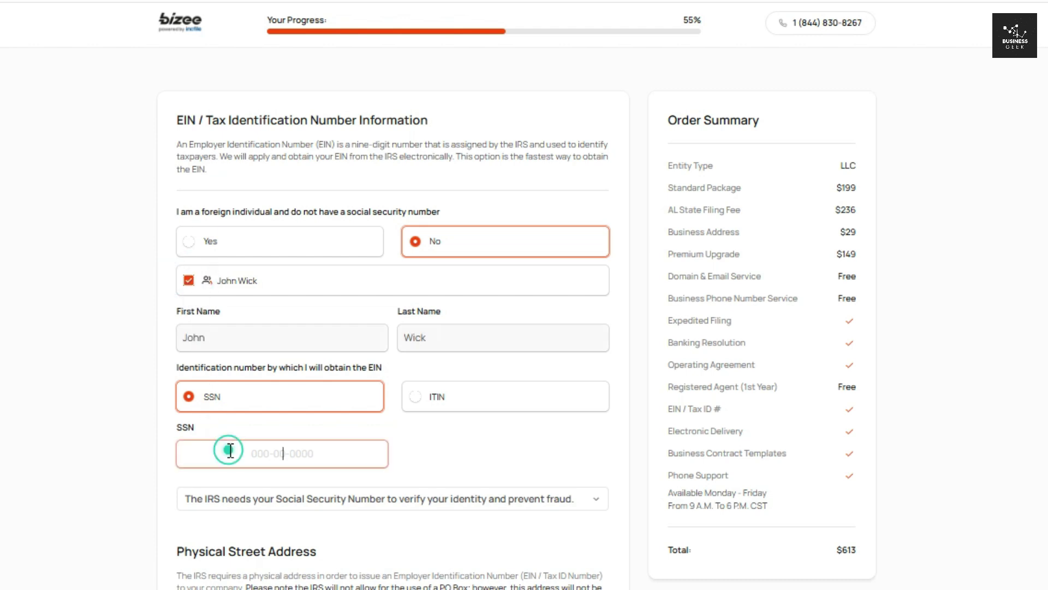
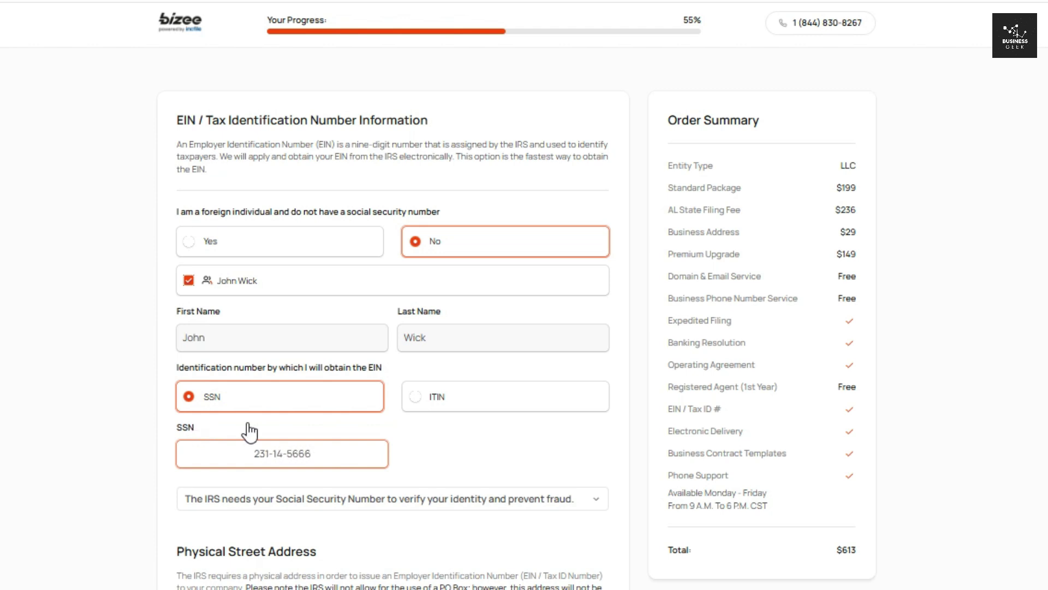
- Use Bizee's assigned company address as the EIN physical address and submit the EIN details
{"action": "scroll", "coordinate": [248, 433], "scroll_direction": "down", "scroll_amount": 5}
{"action": "scroll", "coordinate": [393, 317], "scroll_direction": "down", "scroll_amount": 1}
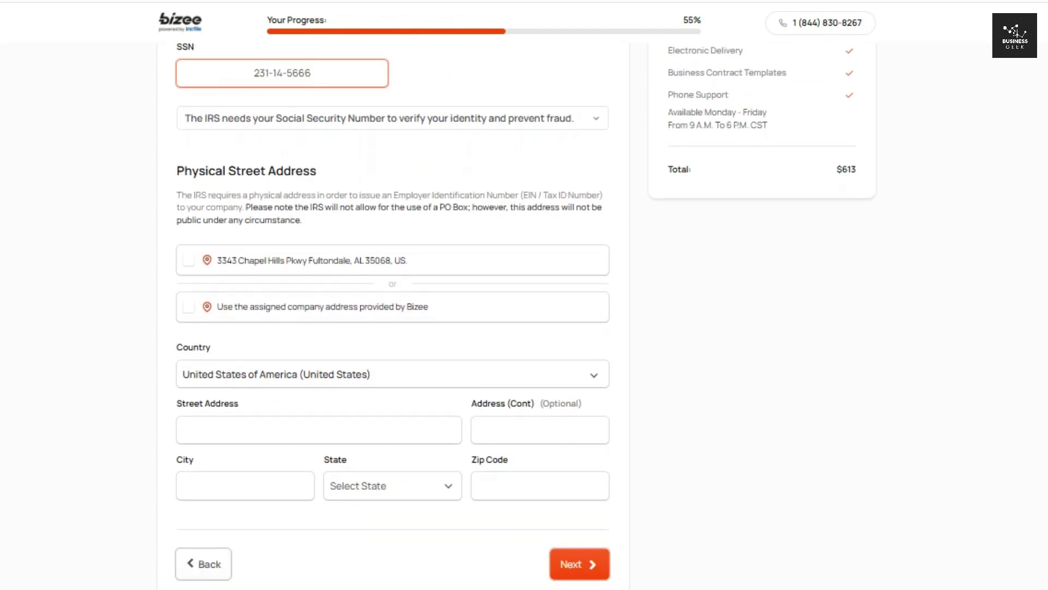
{"action": "scroll", "coordinate": [393, 316], "scroll_direction": "down", "scroll_amount": 2}
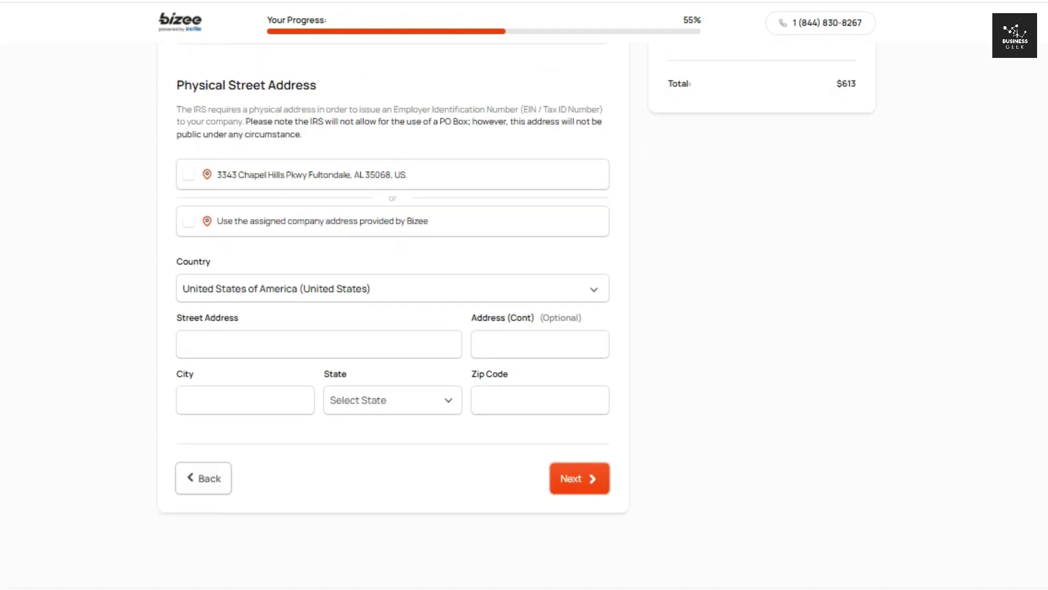
{"action": "left_click", "coordinate": [189, 221]}
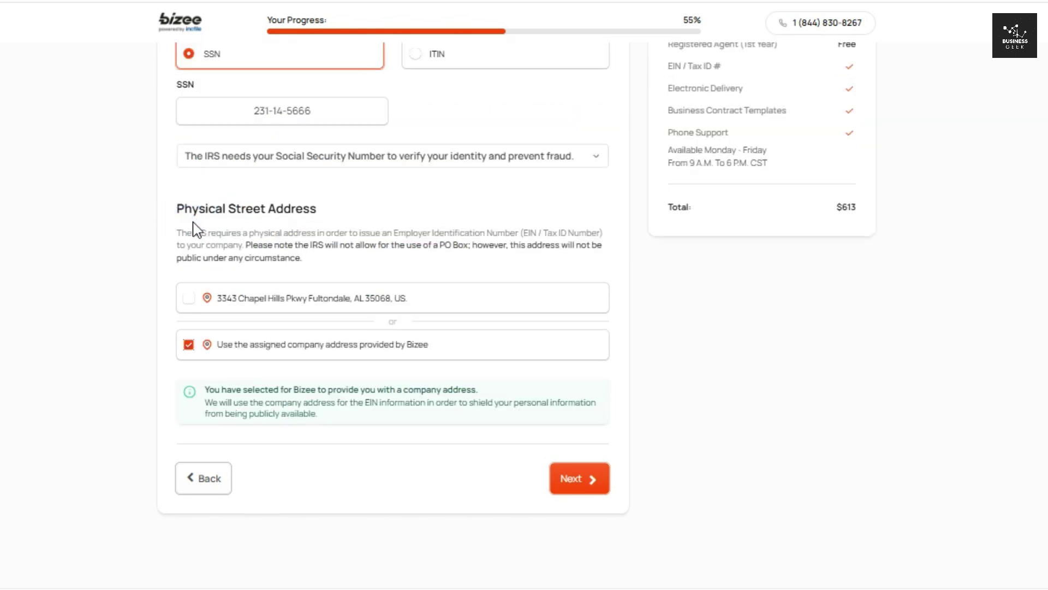
{"action": "scroll", "coordinate": [393, 317], "scroll_direction": "up", "scroll_amount": 1}
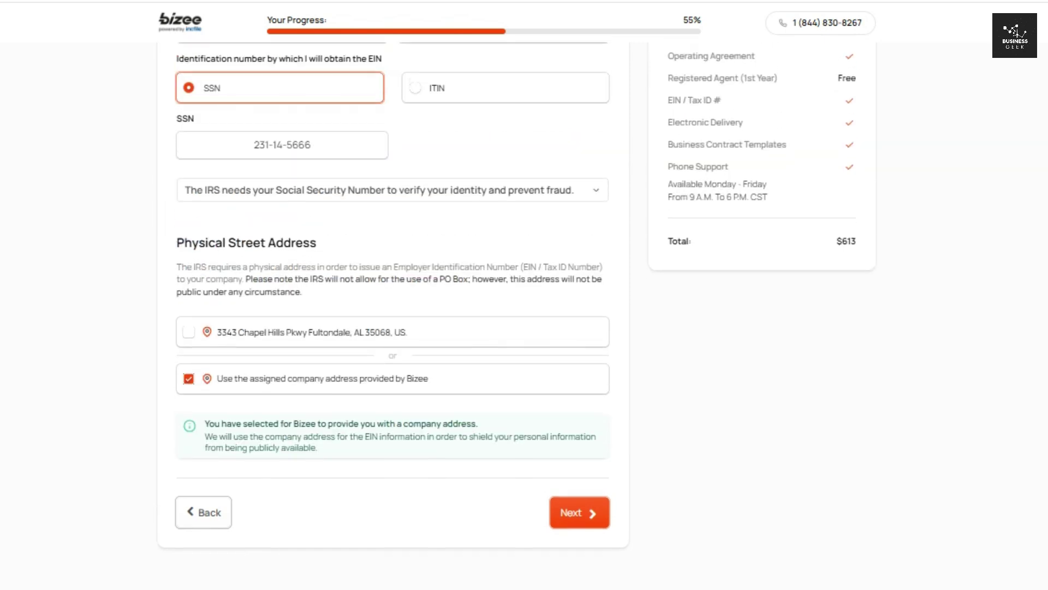
{"action": "left_click", "coordinate": [568, 513]}
- Accept the Relay small business banking offer
{"action": "left_click_drag", "start_coordinate": [175, 120], "coordinate": [408, 130]}
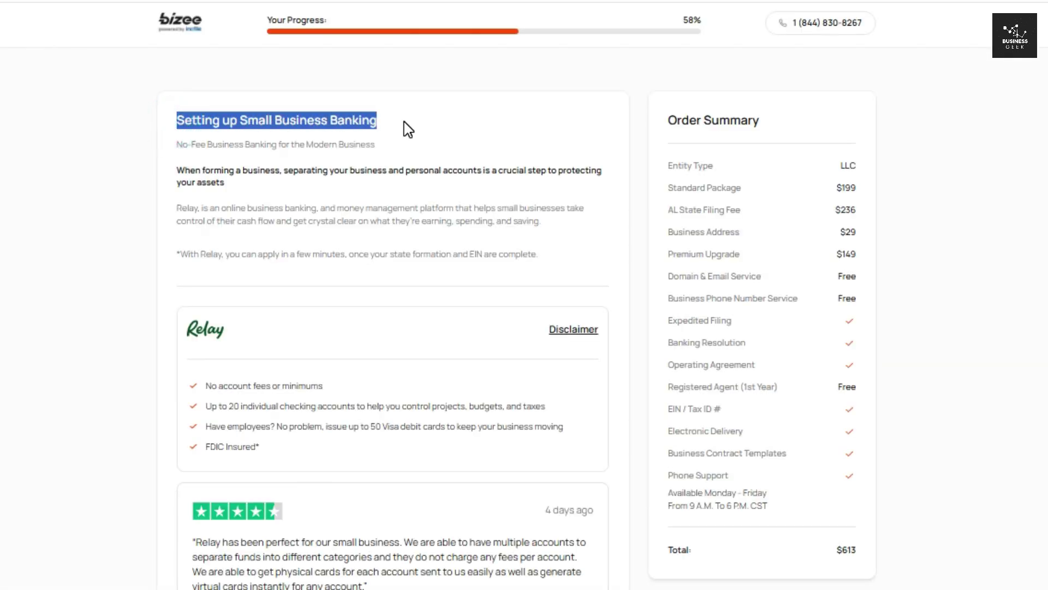
{"action": "left_click", "coordinate": [407, 117]}
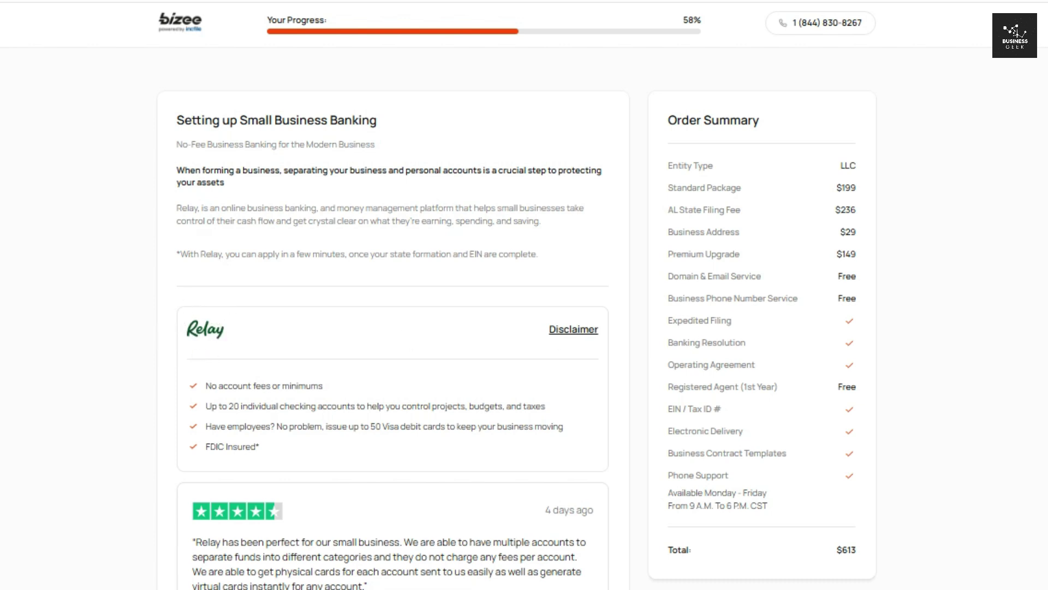
{"action": "scroll", "coordinate": [393, 295], "scroll_direction": "down", "scroll_amount": 4}
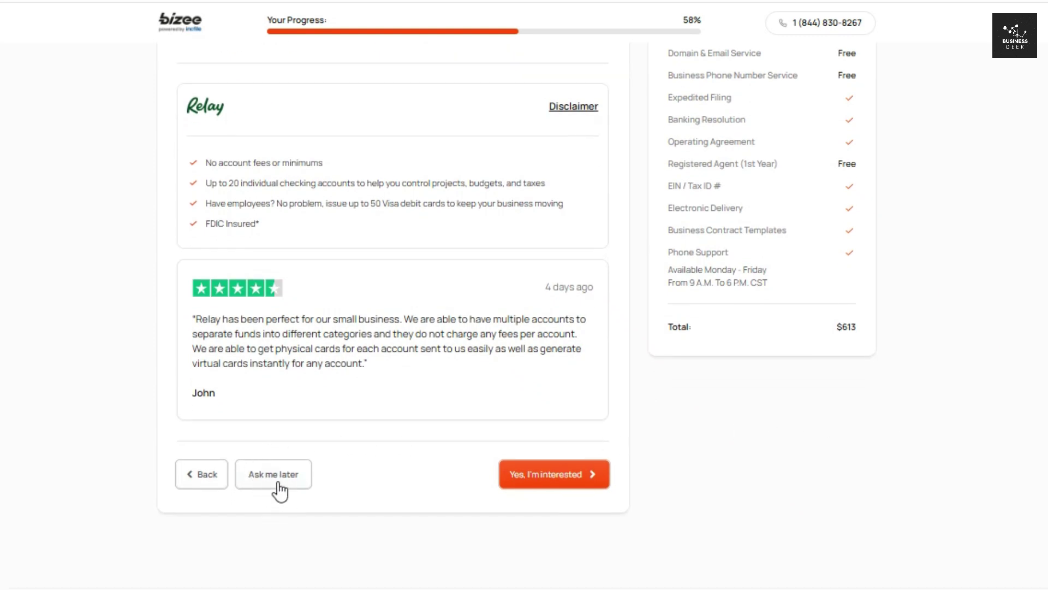
{"action": "left_click", "coordinate": [551, 483]}
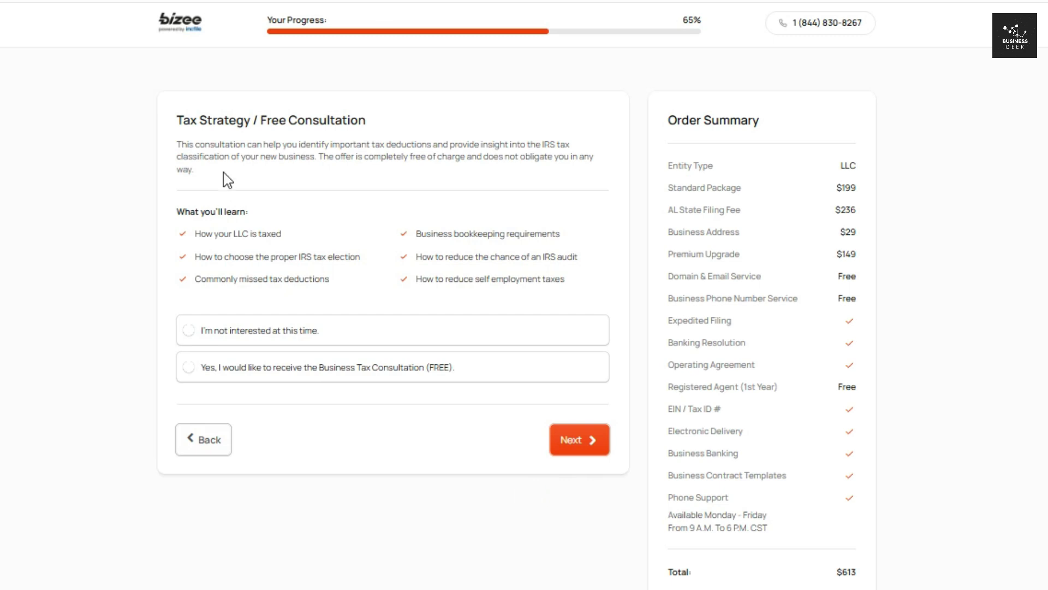
- Request the free Business Tax Consultation and submit the choice
{"action": "left_click_drag", "start_coordinate": [174, 123], "coordinate": [386, 133]}
{"action": "left_click", "coordinate": [394, 115]}
{"action": "left_click", "coordinate": [236, 372]}
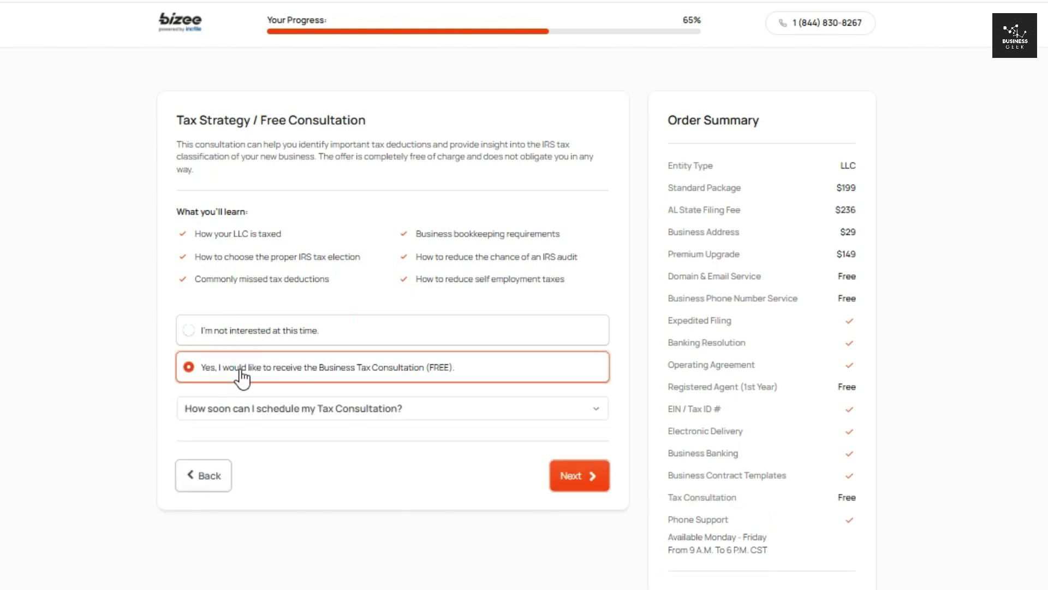
{"action": "left_click", "coordinate": [592, 477]}
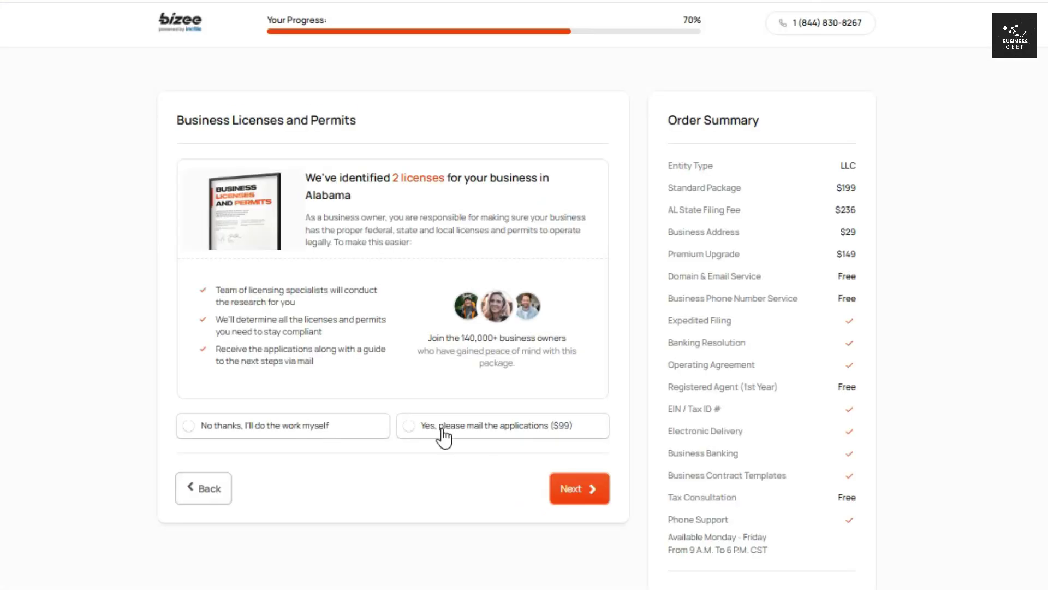
- Choose to have the two Alabama license applications mailed for $99
{"action": "left_click_drag", "start_coordinate": [173, 126], "coordinate": [374, 123]}
{"action": "left_click", "coordinate": [407, 122]}
{"action": "left_click_drag", "start_coordinate": [306, 181], "coordinate": [382, 206]}
{"action": "left_click", "coordinate": [380, 201]}
{"action": "left_click", "coordinate": [296, 276]}
{"action": "left_click", "coordinate": [290, 302]}
{"action": "left_click", "coordinate": [283, 346]}
{"action": "left_click", "coordinate": [455, 436]}
- Fill in the license research street address, city, state Alabama and zip code
{"action": "scroll", "coordinate": [393, 316], "scroll_direction": "down", "scroll_amount": 6}
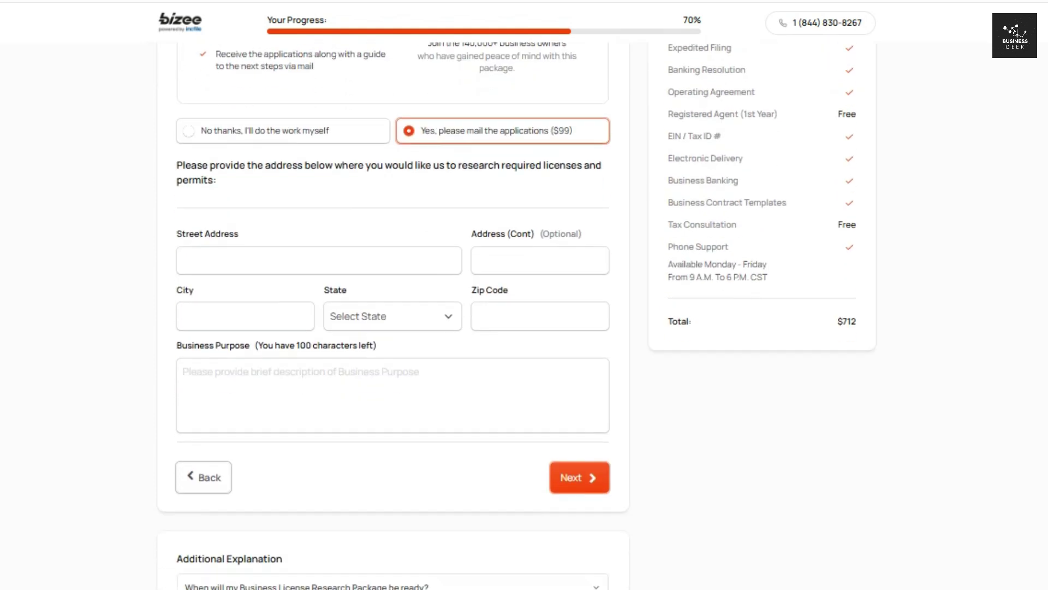
{"action": "left_click_drag", "start_coordinate": [554, 69], "coordinate": [582, 73]}
{"action": "left_click", "coordinate": [581, 74]}
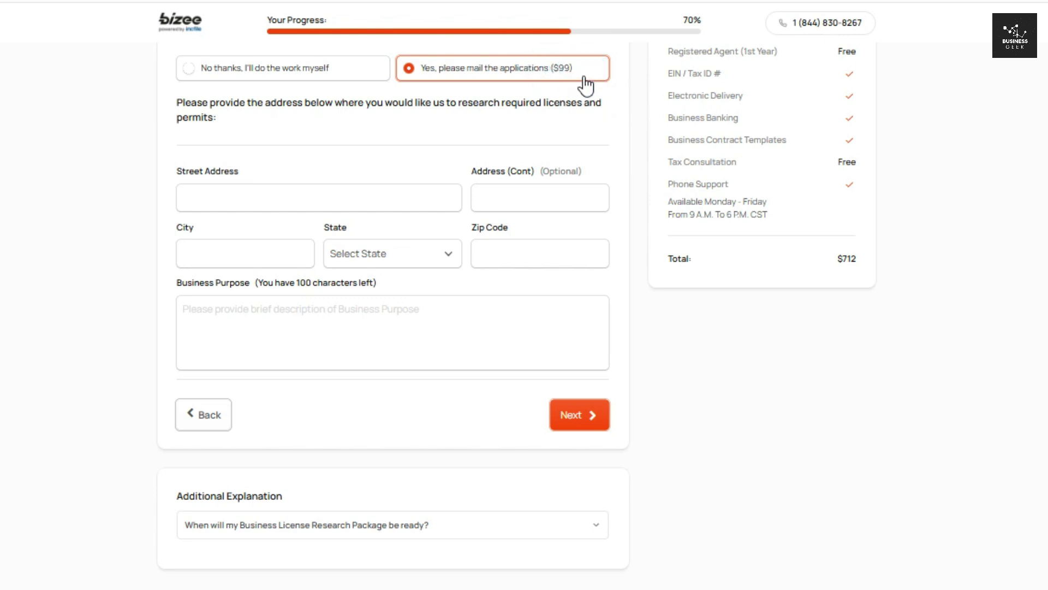
{"action": "left_click", "coordinate": [314, 198]}
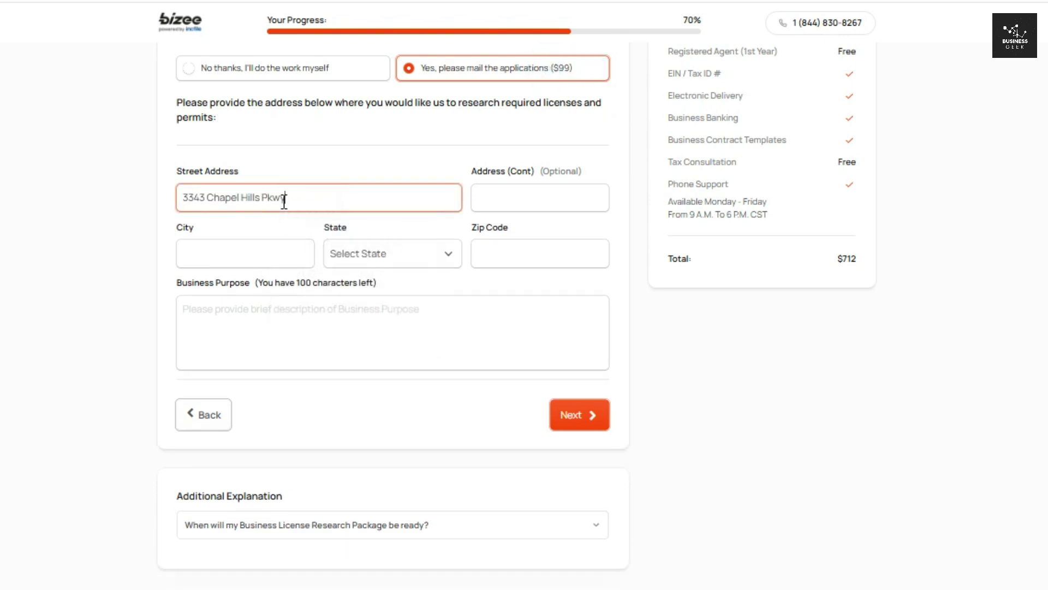
{"action": "left_click", "coordinate": [236, 254]}
{"action": "type", "text": "Fultondale"}
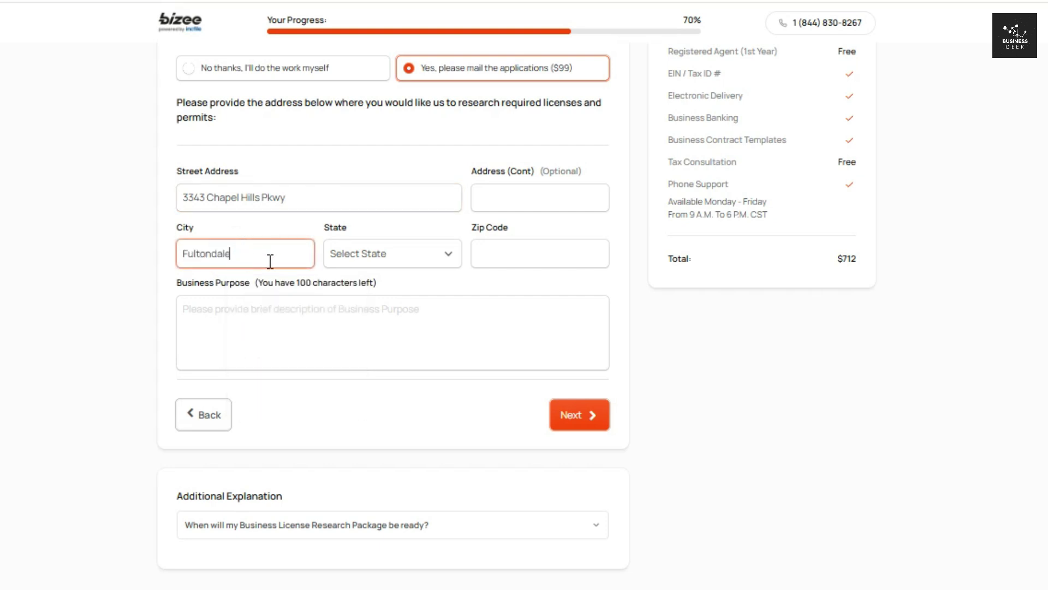
{"action": "left_click", "coordinate": [449, 252]}
{"action": "left_click", "coordinate": [420, 301]}
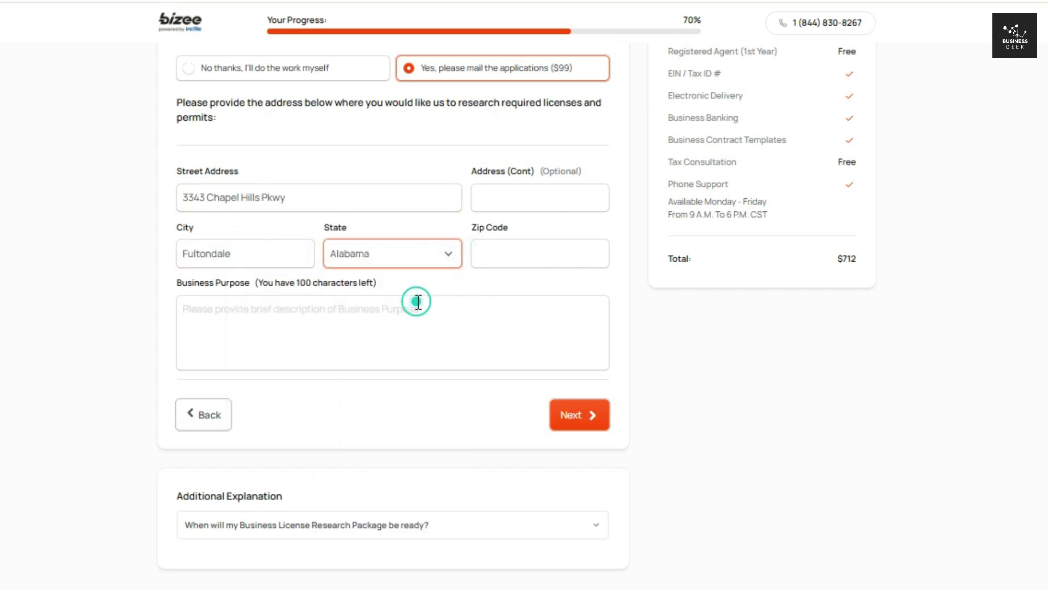
{"action": "left_click", "coordinate": [513, 255]}
{"action": "type", "text": "35068"}
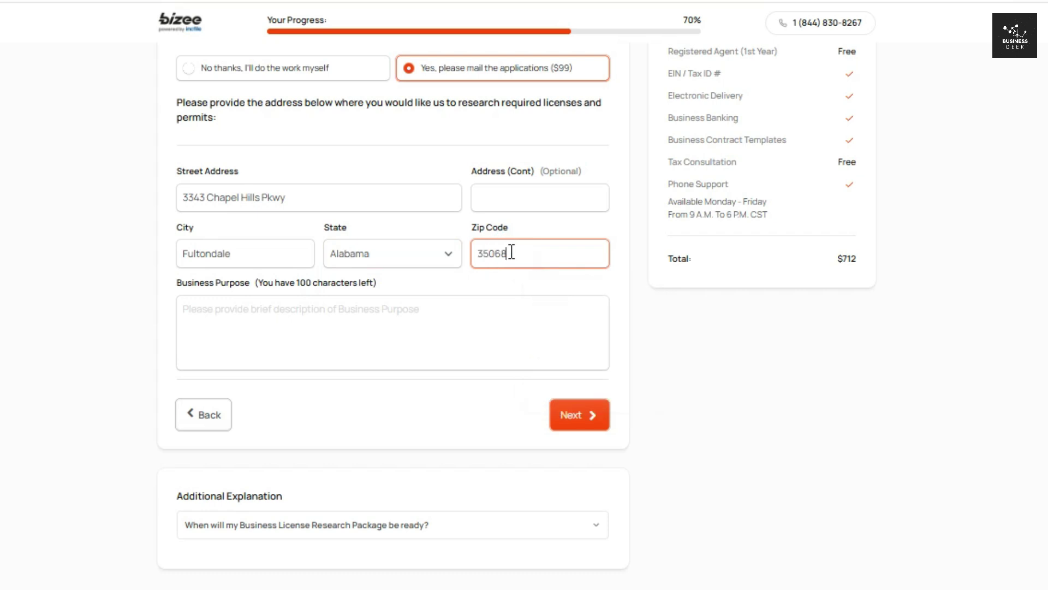
- Enter the business purpose 'My Vision is to run a cafe like Book store' and submit
{"action": "left_click", "coordinate": [249, 316]}
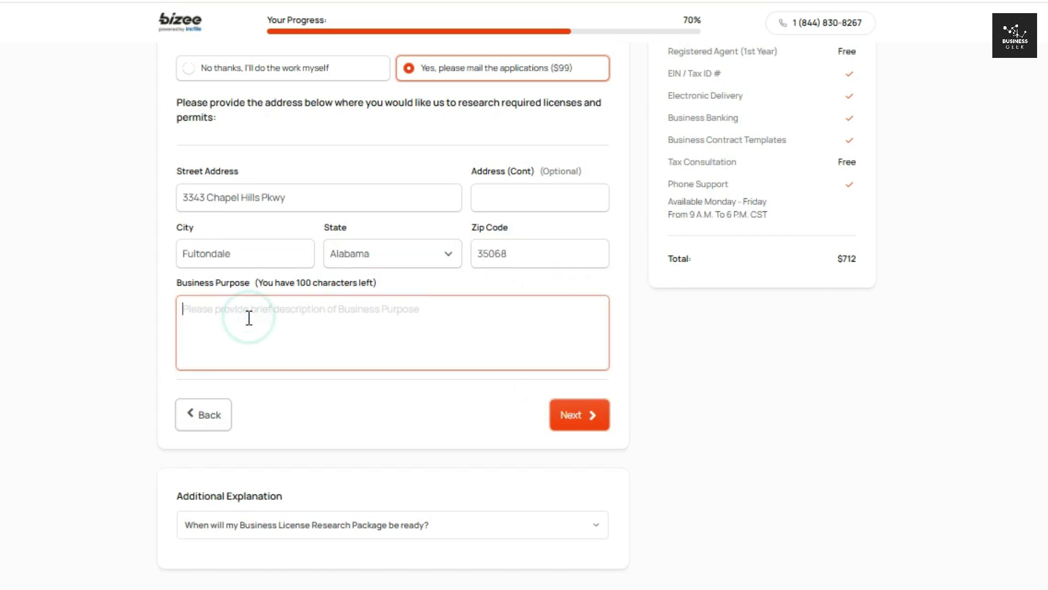
{"action": "type", "text": "My Vision is to"}
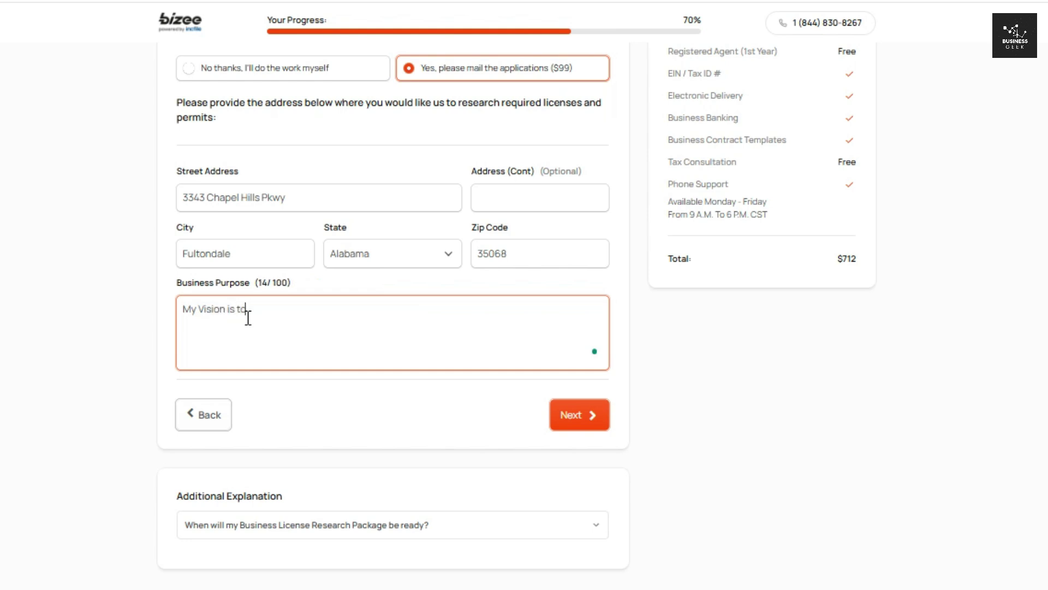
{"action": "type", "text": " run a cafe like B"}
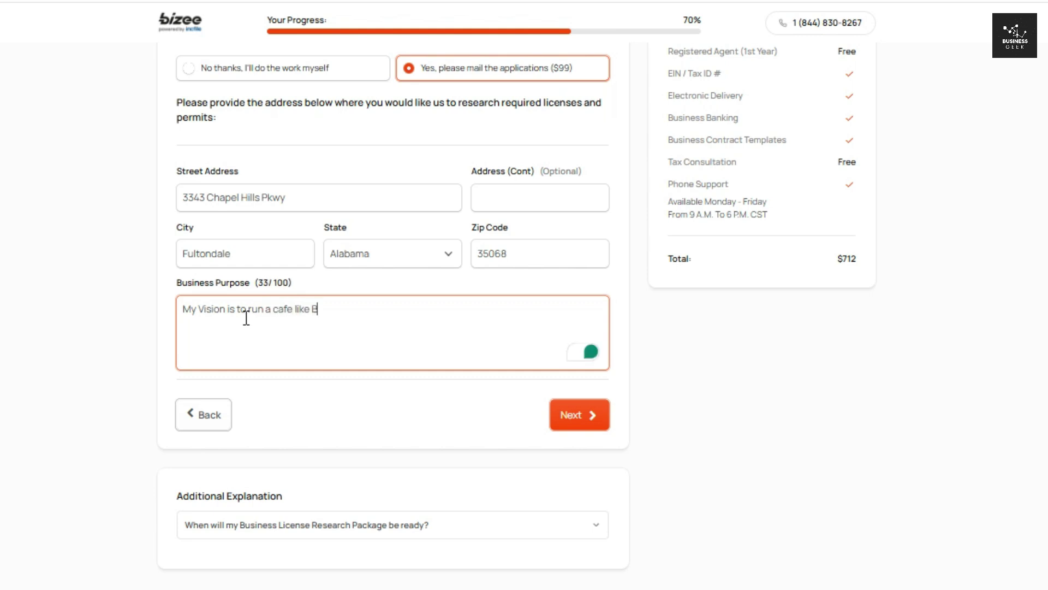
{"action": "type", "text": "ook store"}
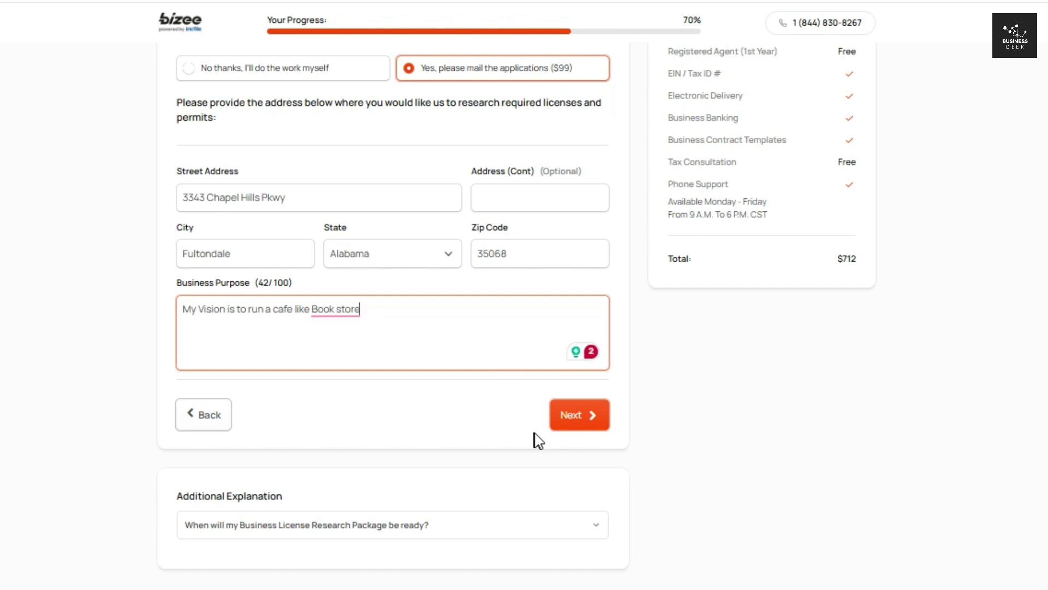
{"action": "left_click", "coordinate": [578, 415]}
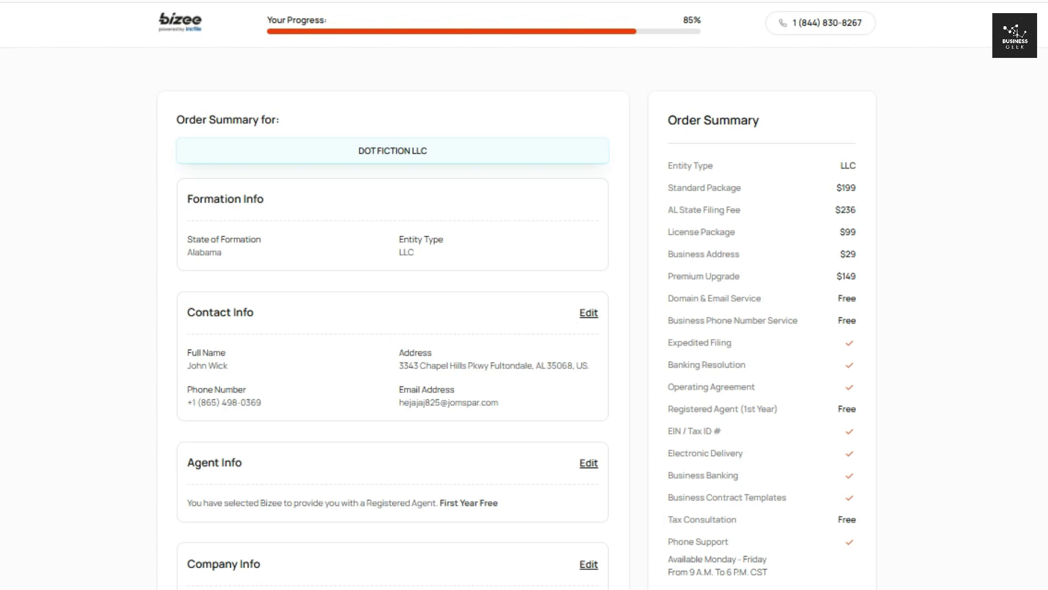
- Review the DOT FICTION LLC order summary and proceed to Billing Information
{"action": "scroll", "coordinate": [516, 336], "scroll_direction": "down", "scroll_amount": 8}
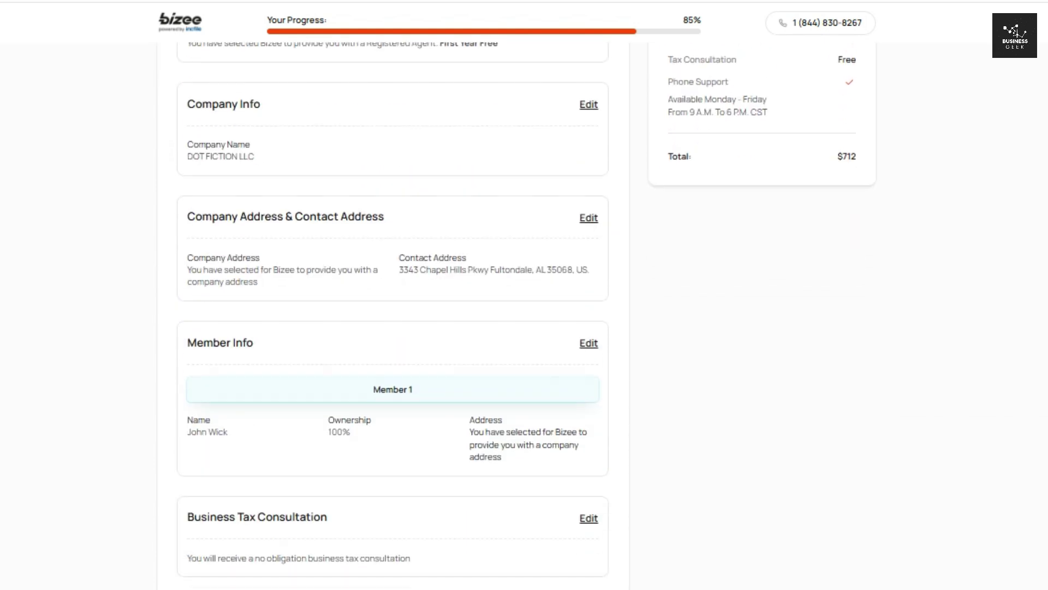
{"action": "scroll", "coordinate": [526, 316], "scroll_direction": "down", "scroll_amount": 2}
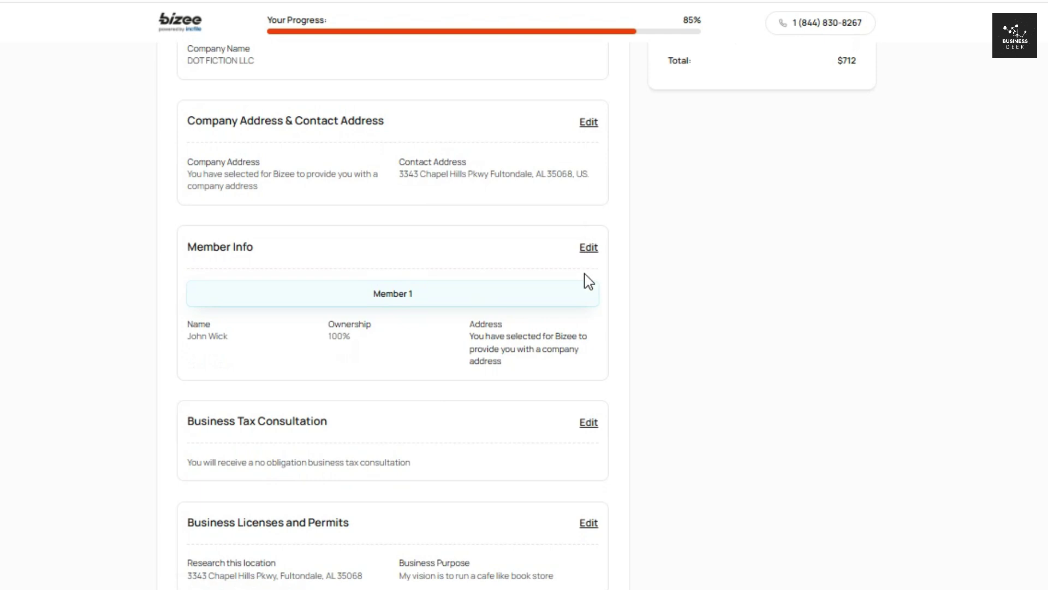
{"action": "scroll", "coordinate": [393, 317], "scroll_direction": "down", "scroll_amount": 5}
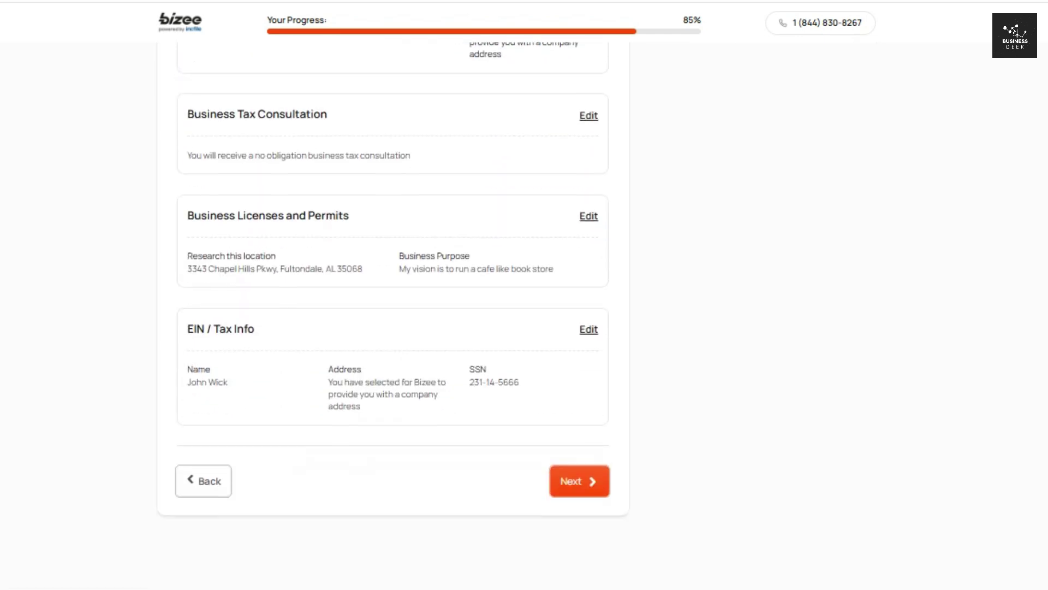
{"action": "left_click", "coordinate": [574, 483]}
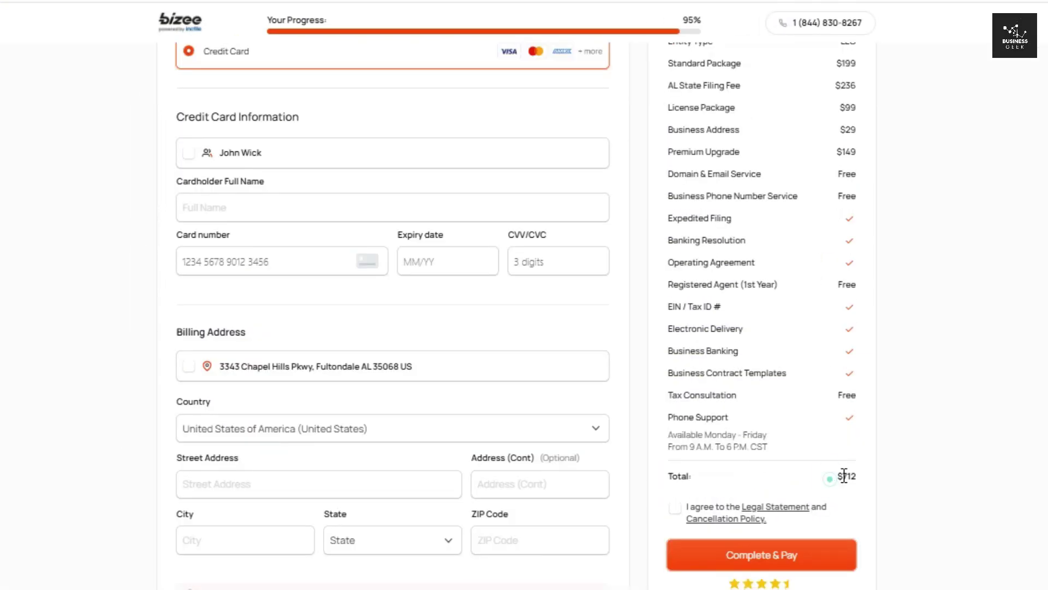
- Check the $712 order total and switch the payment method from Credit Card to PayPal
{"action": "left_click_drag", "start_coordinate": [830, 479], "coordinate": [868, 479]}
{"action": "left_click", "coordinate": [872, 448]}
{"action": "scroll", "coordinate": [516, 315], "scroll_direction": "up", "scroll_amount": 1}
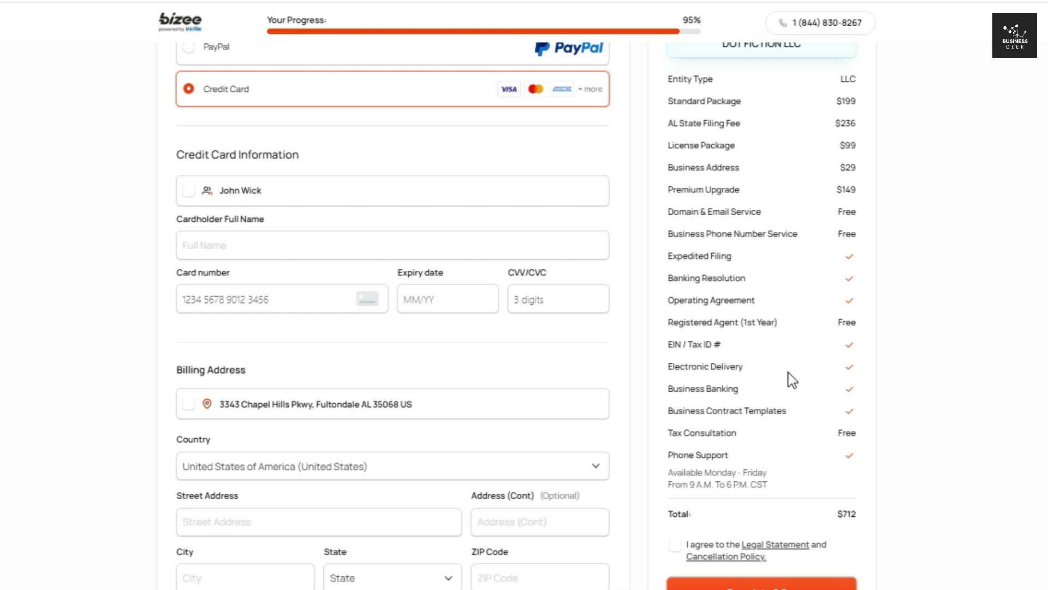
{"action": "left_click_drag", "start_coordinate": [839, 516], "coordinate": [879, 514]}
{"action": "left_click", "coordinate": [880, 505]}
{"action": "scroll", "coordinate": [1006, 423], "scroll_direction": "down", "scroll_amount": 1}
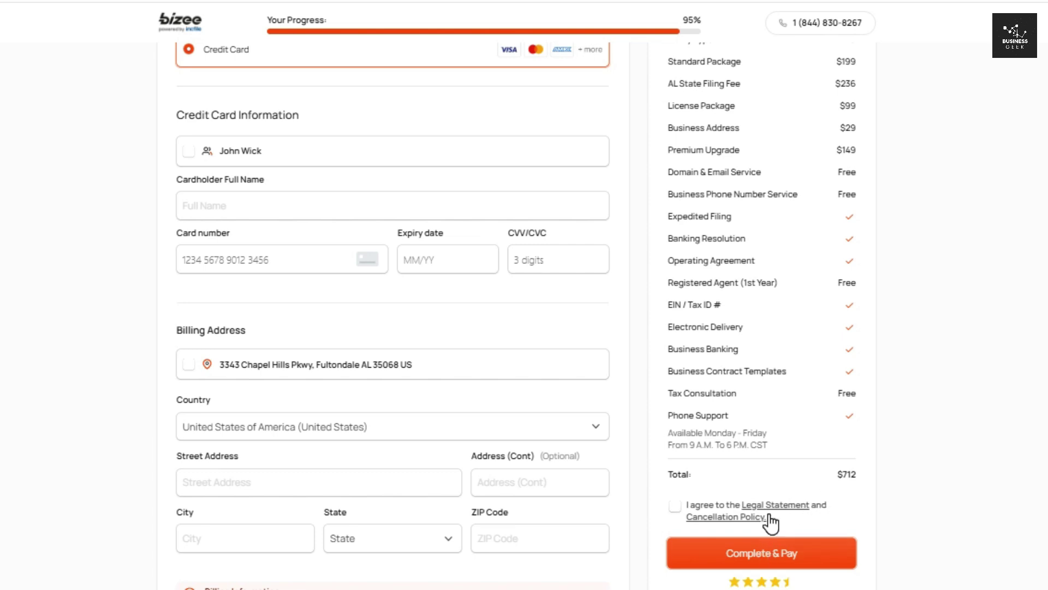
{"action": "scroll", "coordinate": [768, 526], "scroll_direction": "up", "scroll_amount": 3}
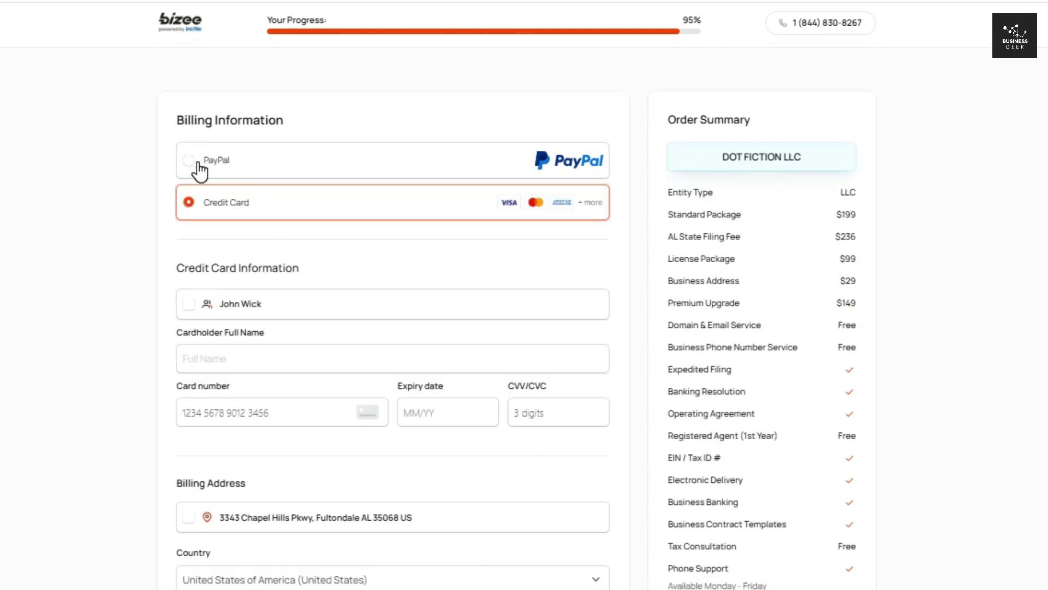
{"action": "left_click", "coordinate": [210, 159]}
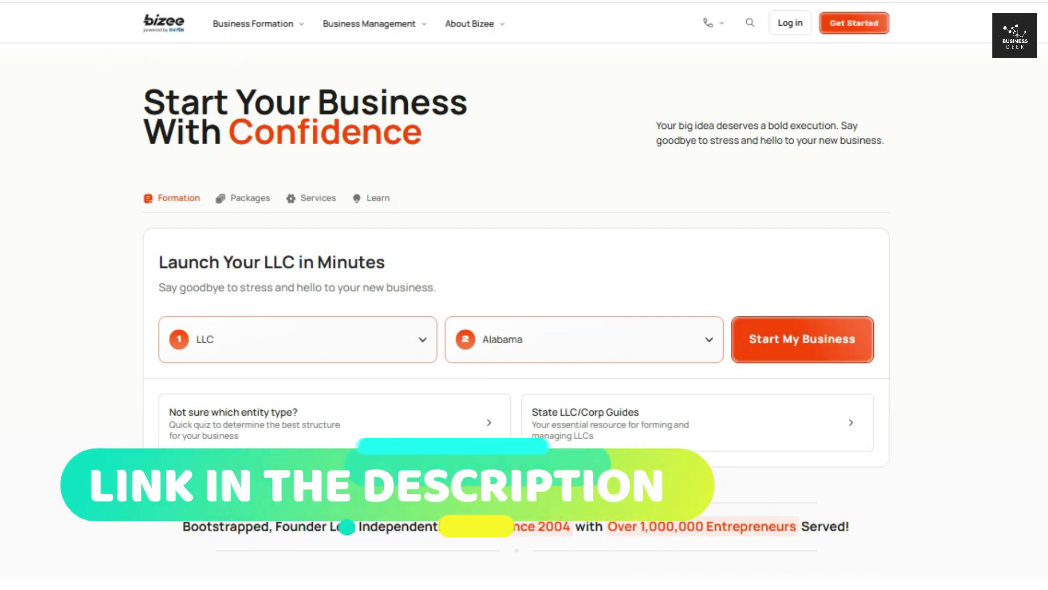
- Scroll the Bizee homepage down to the Basic $0, Standard $199 and Premium $299 packages
{"action": "scroll", "coordinate": [99, 68], "scroll_direction": "down", "scroll_amount": 13}
{"action": "scroll", "coordinate": [524, 294], "scroll_direction": "down", "scroll_amount": 11}
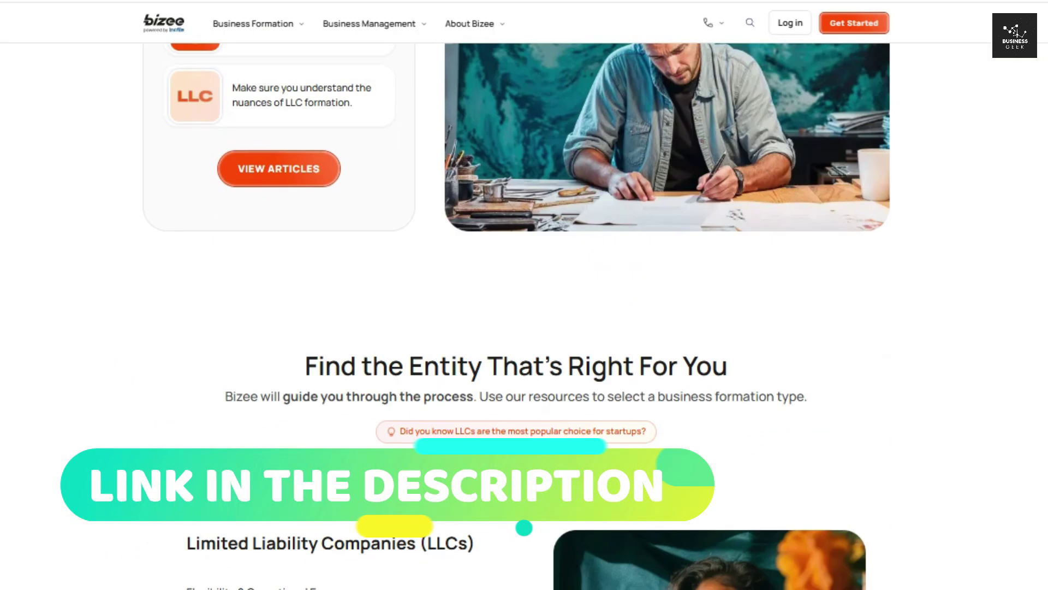
{"action": "scroll", "coordinate": [524, 295], "scroll_direction": "down", "scroll_amount": 10}
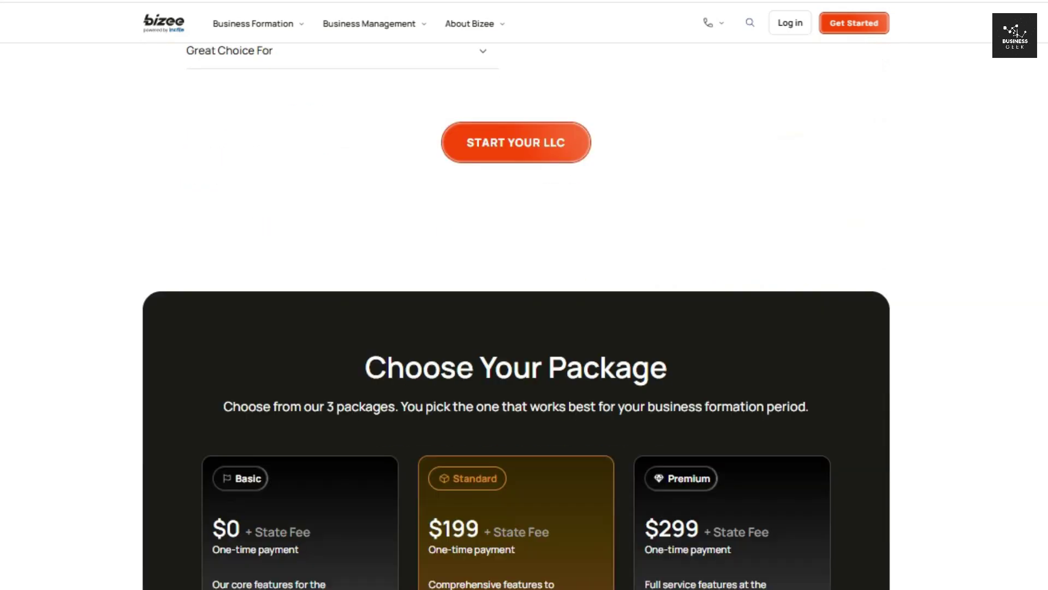
{"action": "scroll", "coordinate": [524, 294], "scroll_direction": "down", "scroll_amount": 15}
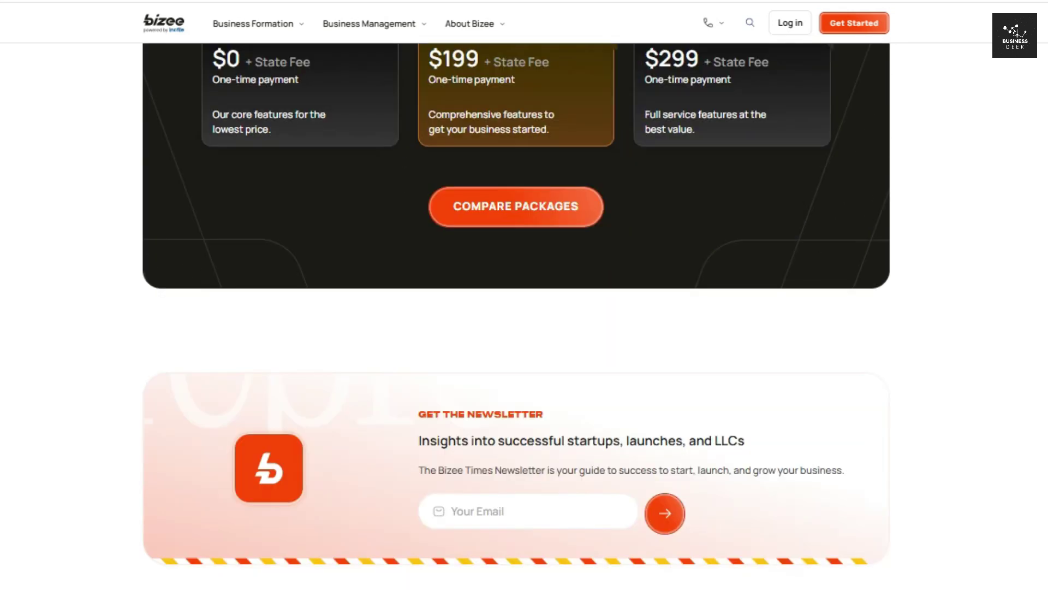